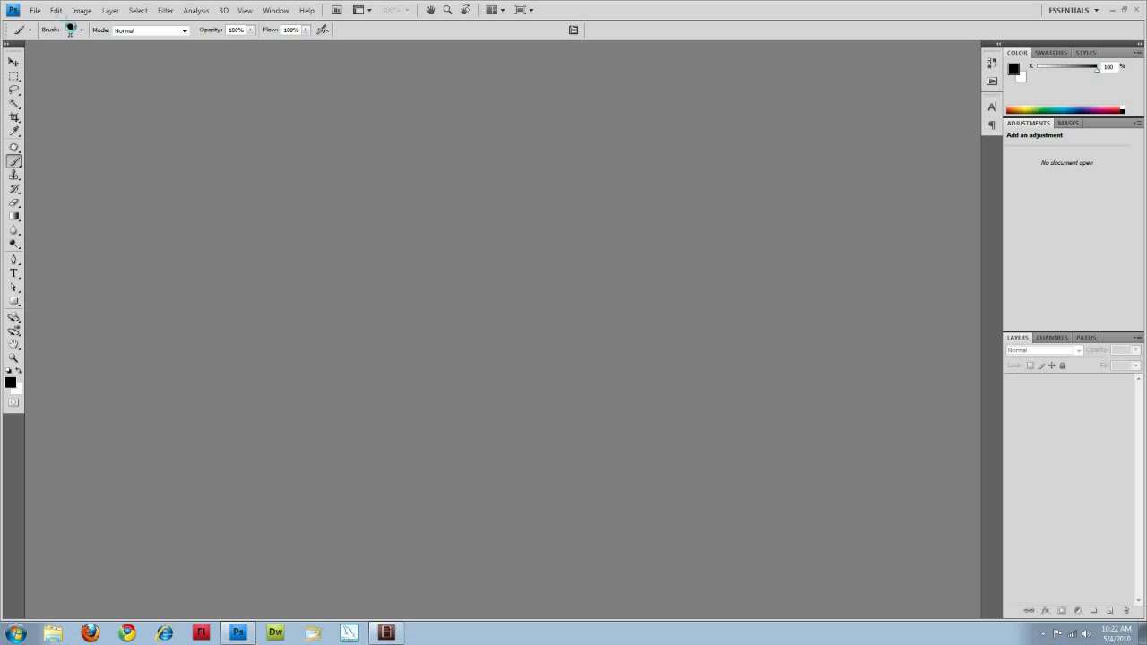
- Begin a new document with the Web preset and show its list of page sizes
{"action": "left_click", "coordinate": [36, 9]}
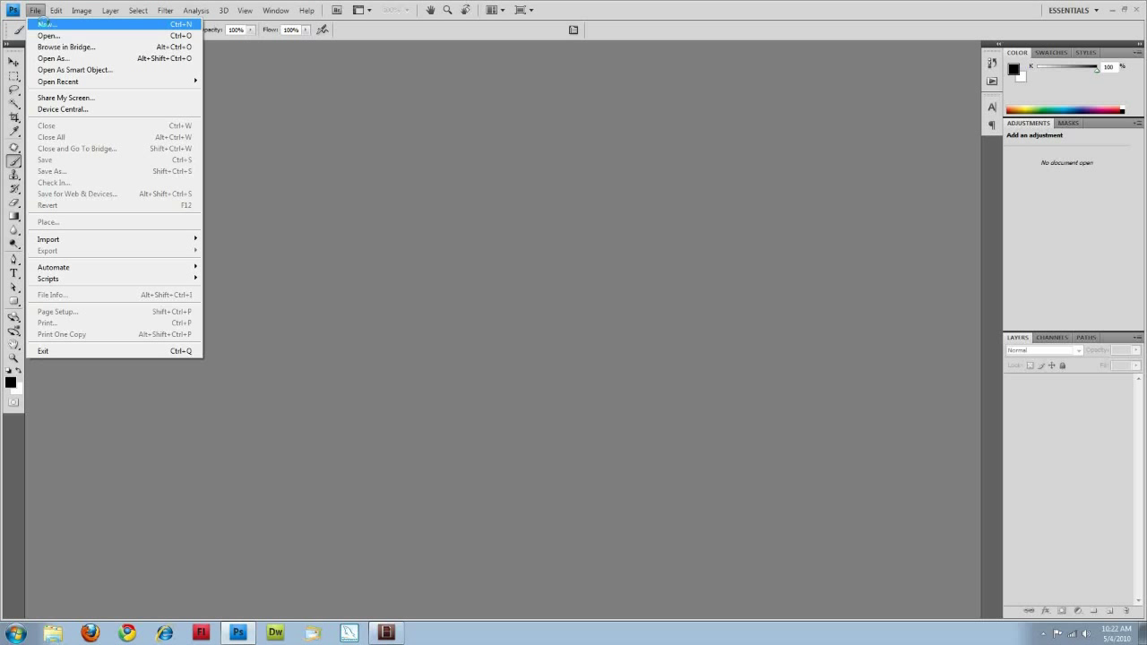
{"action": "left_click", "coordinate": [42, 24]}
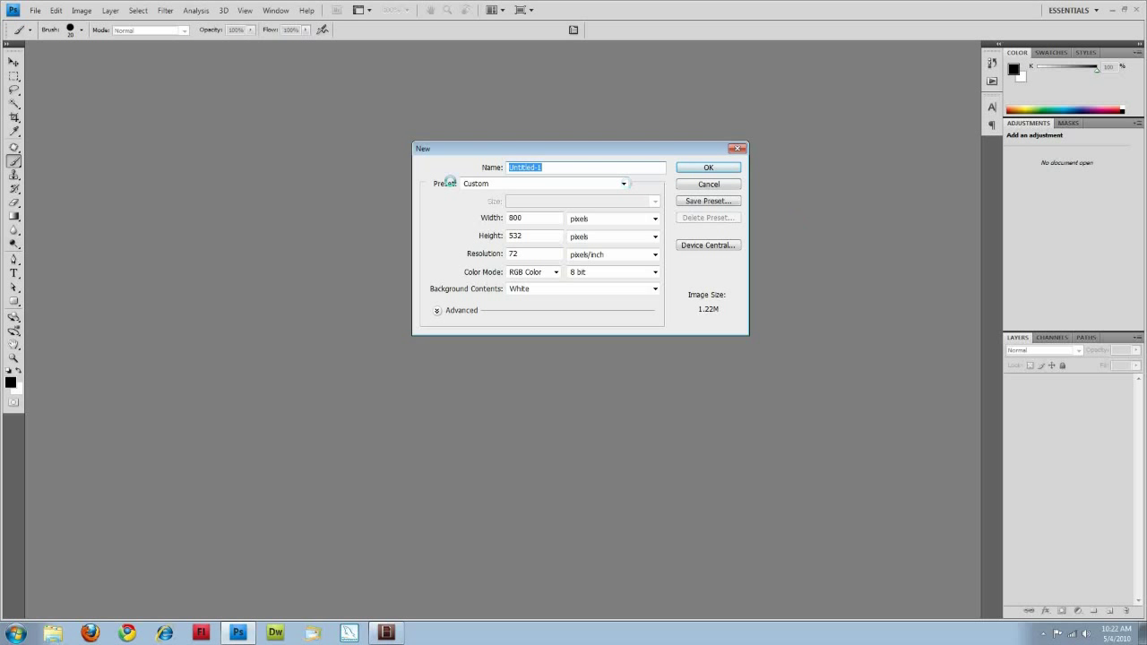
{"action": "left_click", "coordinate": [489, 183]}
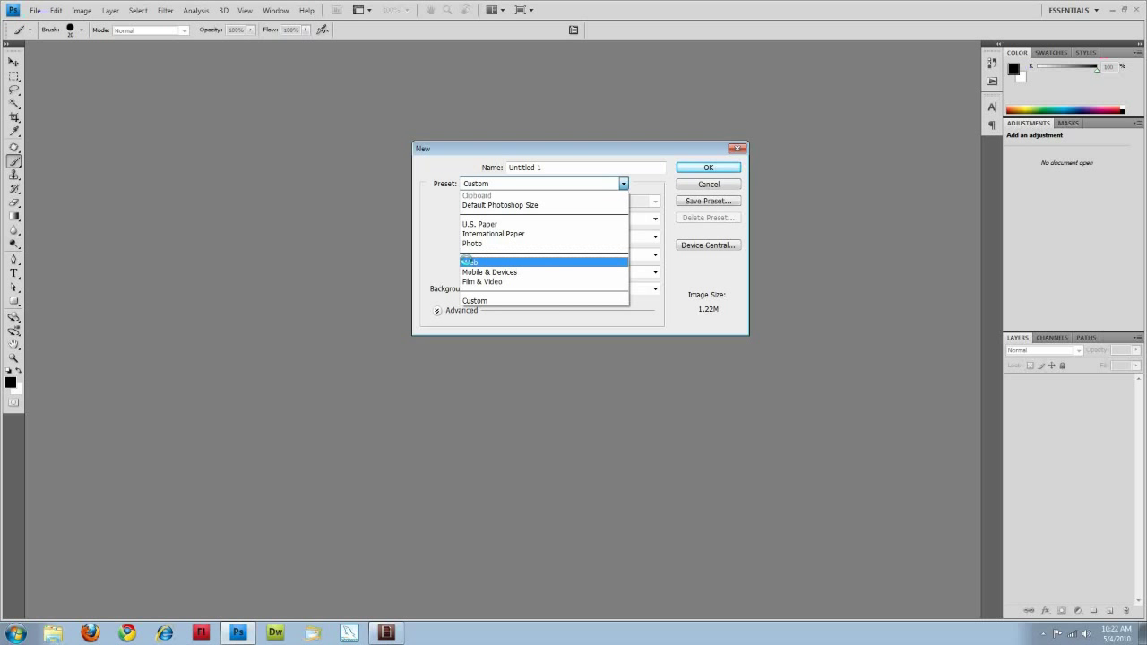
{"action": "left_click", "coordinate": [467, 261]}
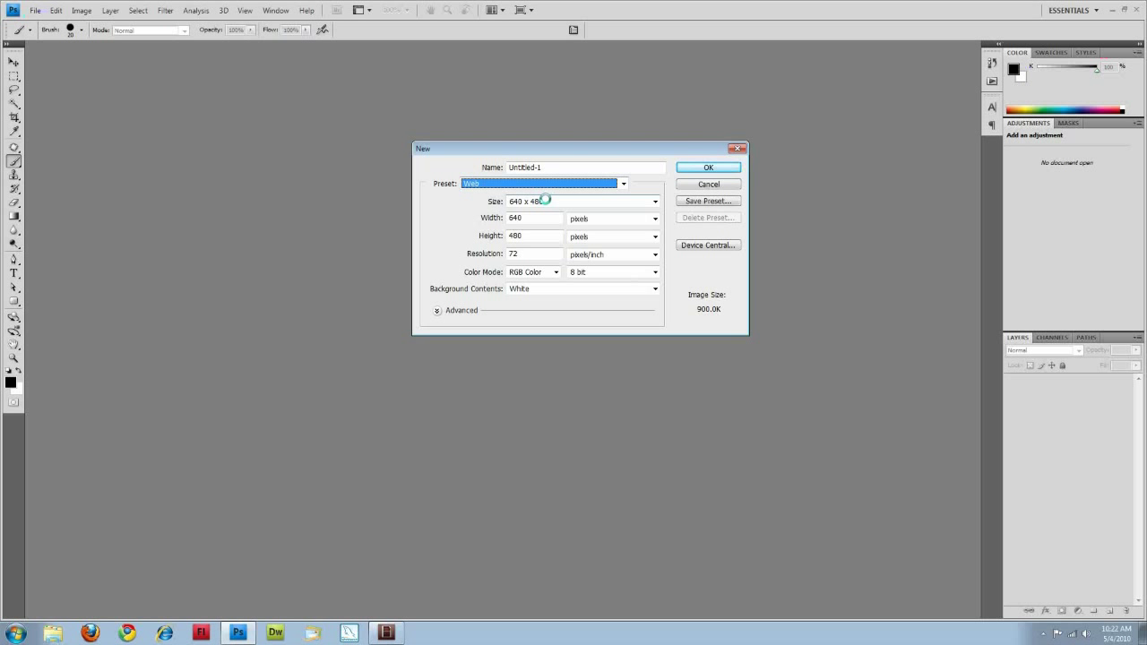
{"action": "left_click", "coordinate": [653, 201]}
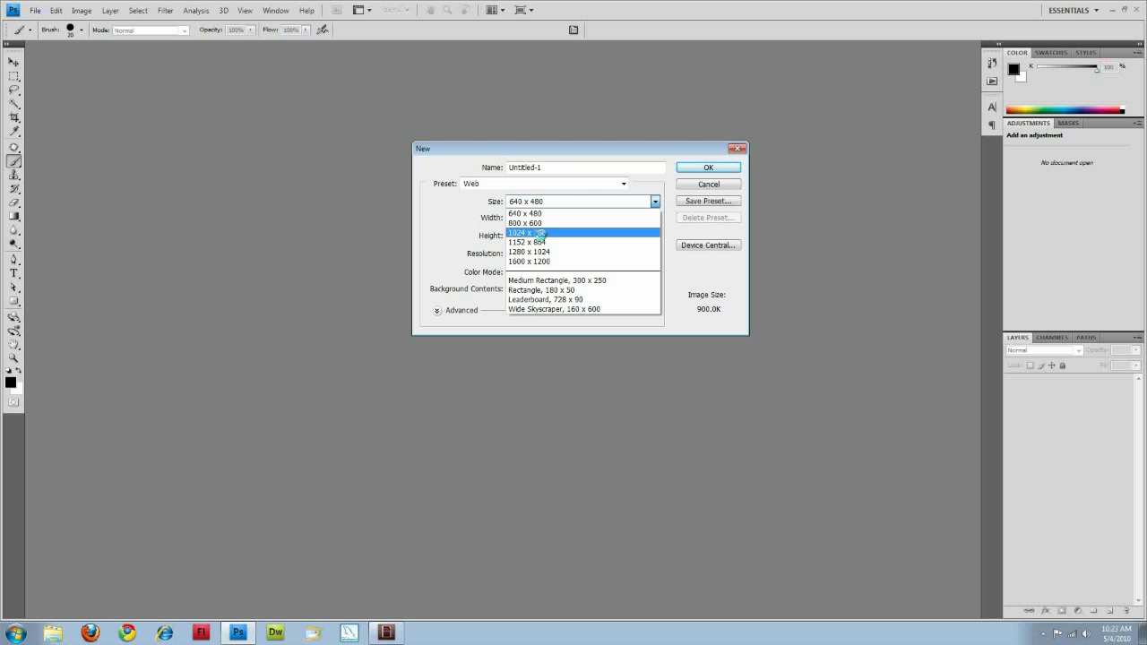
- Choose the 1024 x 768 page size at 72 pixels/inch
{"action": "left_click", "coordinate": [541, 233]}
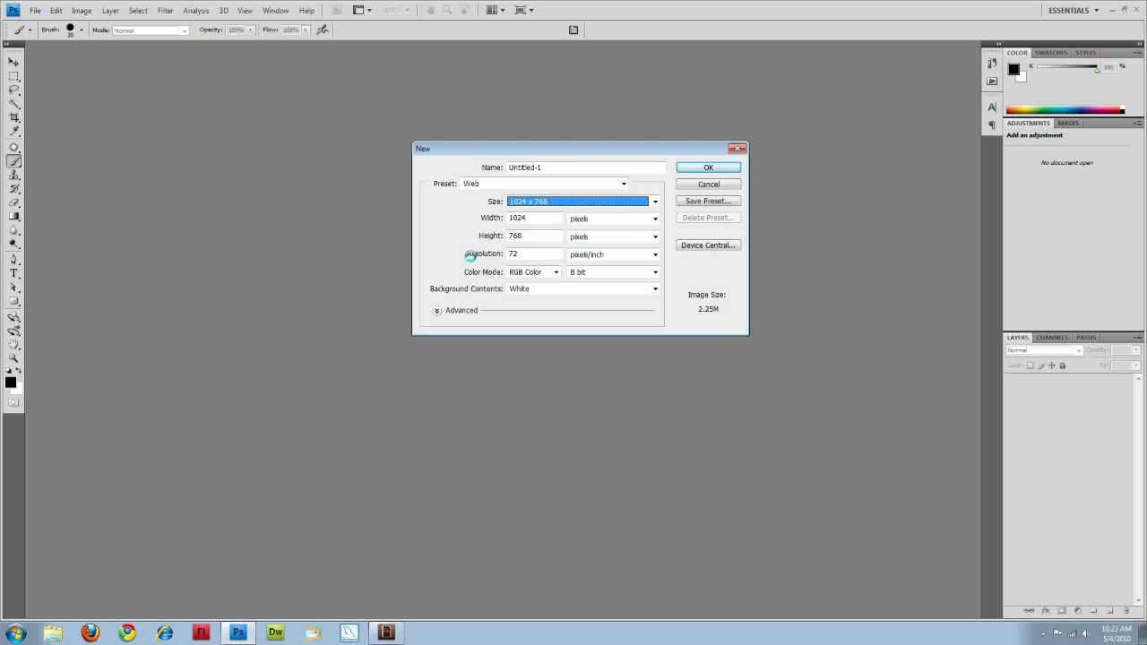
{"action": "left_click", "coordinate": [518, 254]}
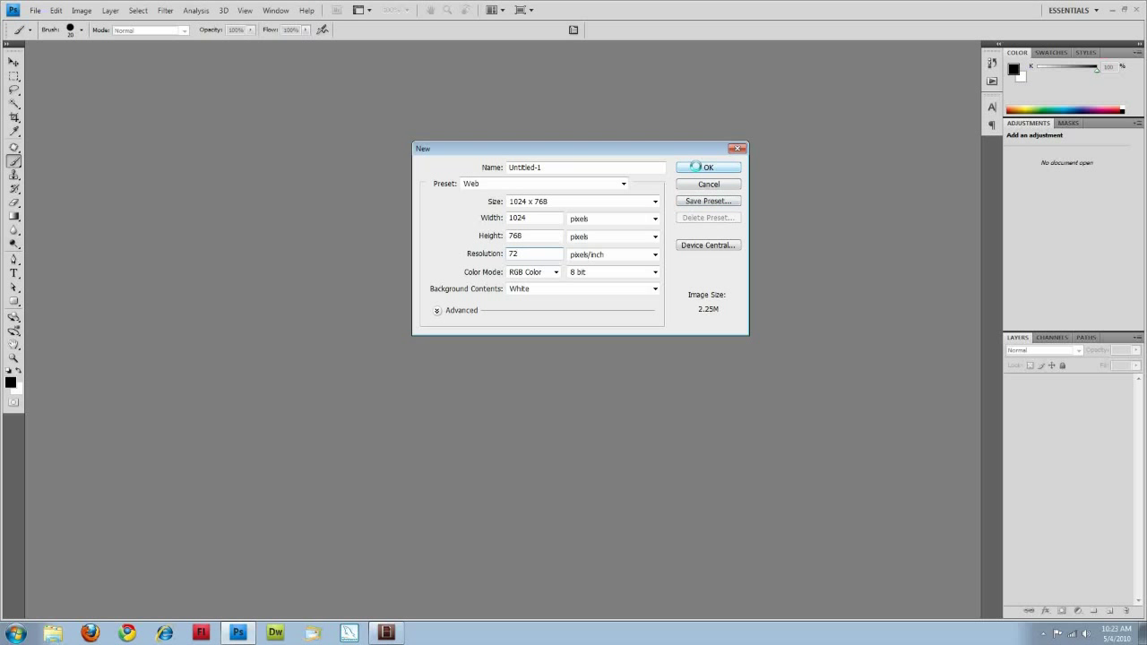
- Create the 1024 x 768 document and add a new empty layer above Background
{"action": "left_click", "coordinate": [698, 168]}
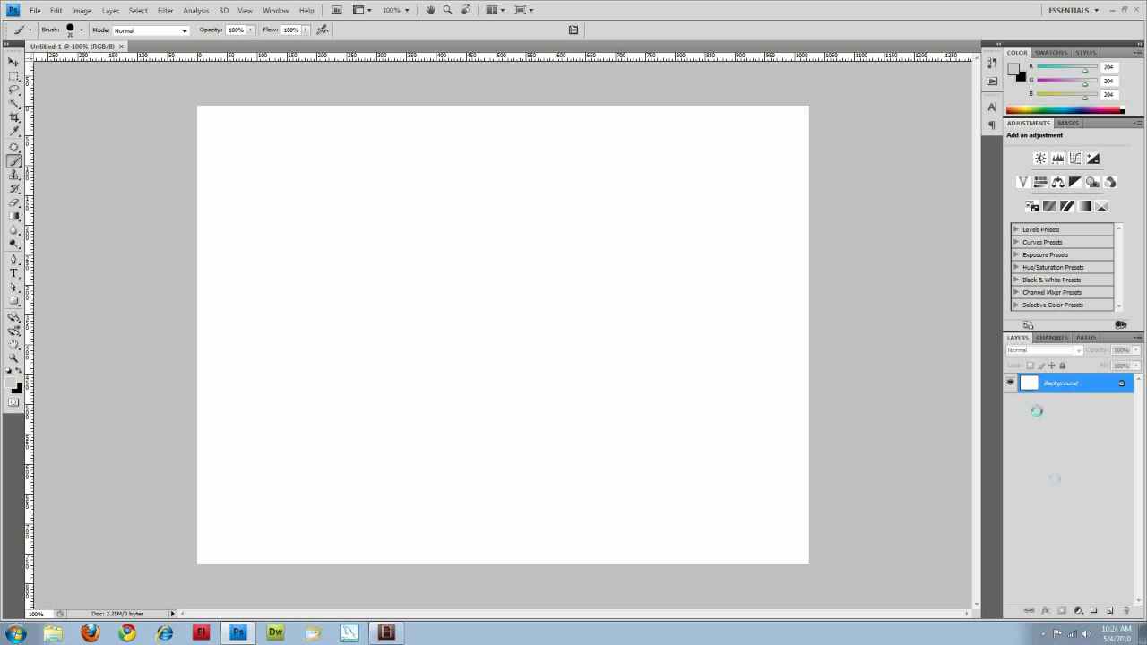
{"action": "left_click", "coordinate": [1109, 610]}
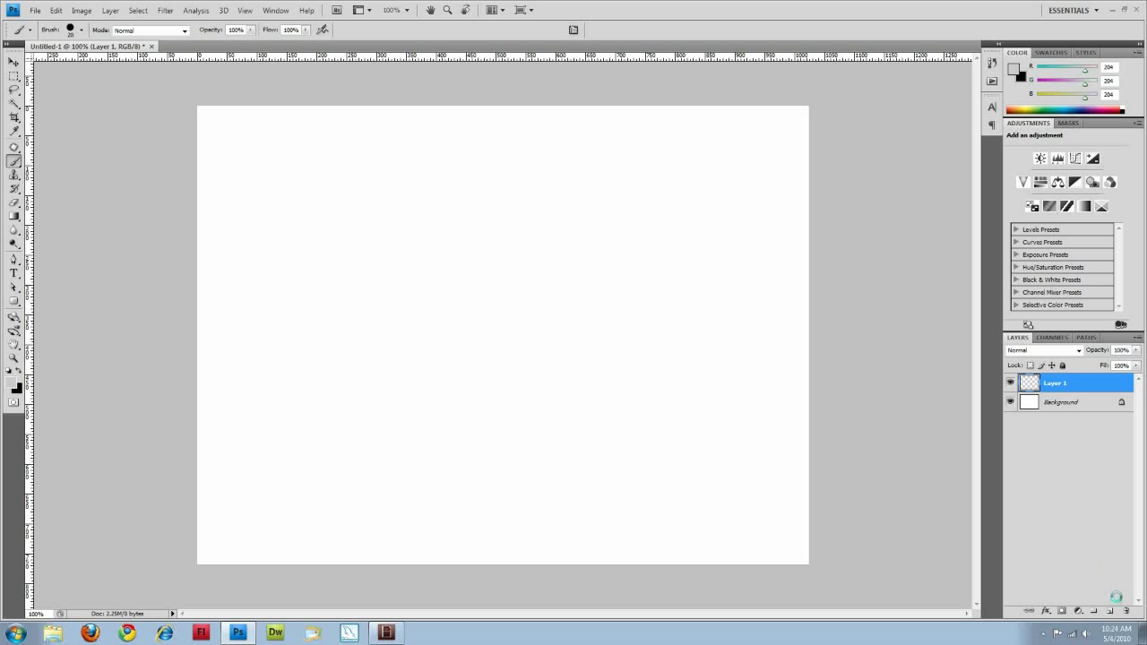
{"action": "left_click", "coordinate": [1058, 403]}
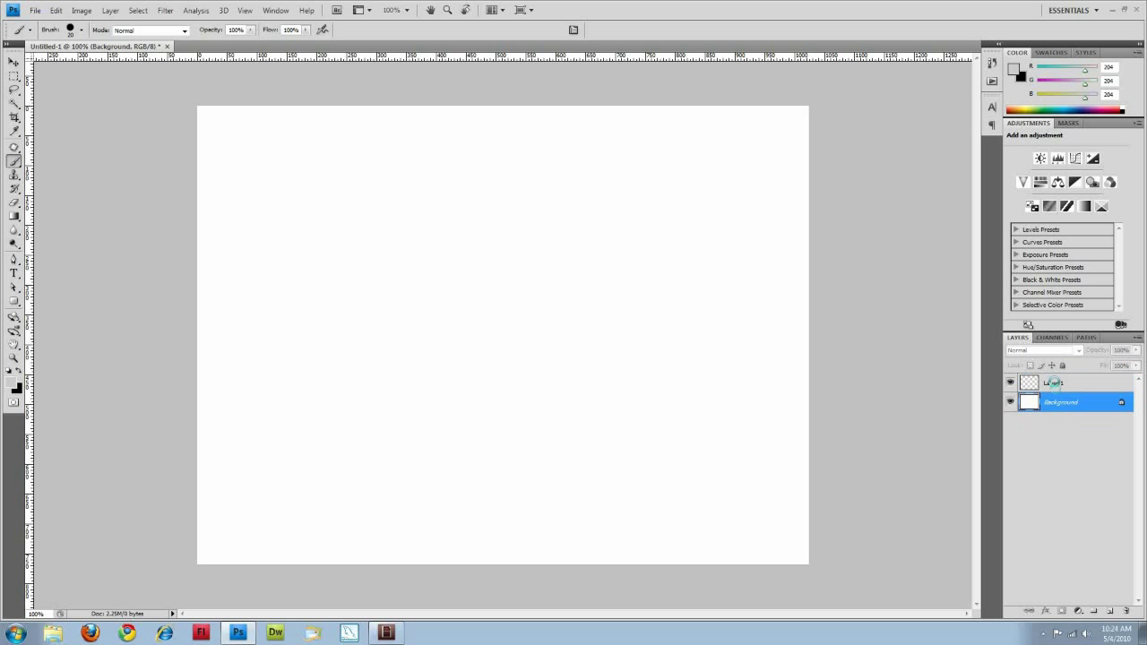
{"action": "left_click", "coordinate": [1054, 382]}
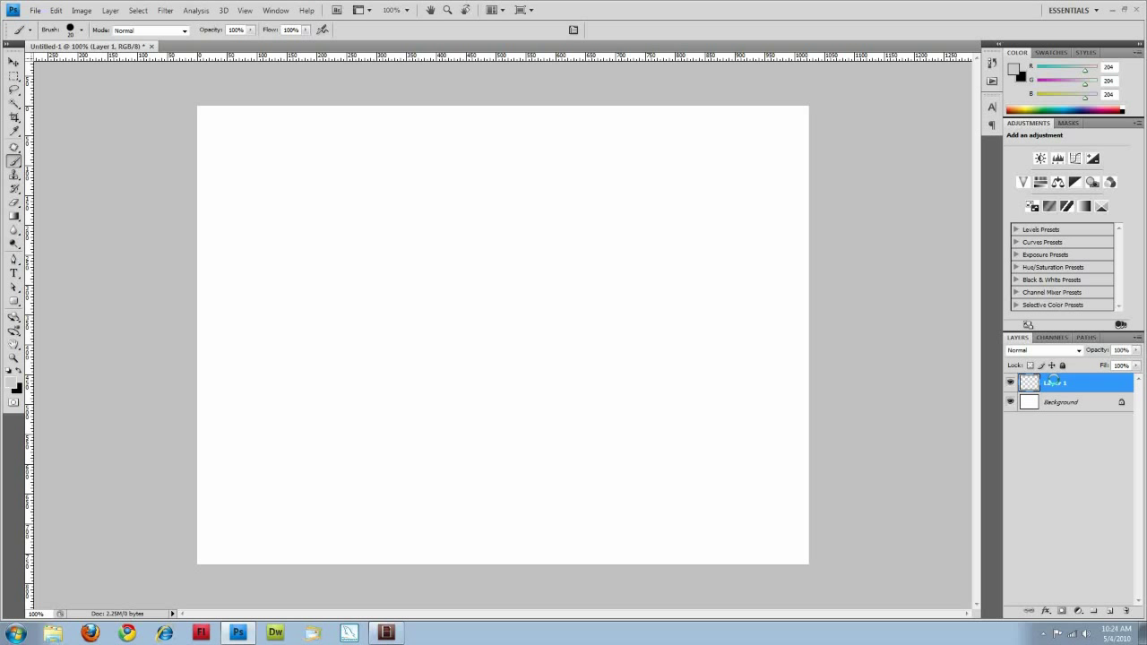
{"action": "mouse_move", "coordinate": [1054, 382]}
{"action": "left_mouse_down"}
{"action": "mouse_move", "coordinate": [1057, 417]}
{"action": "mouse_move", "coordinate": [1054, 381]}
{"action": "left_mouse_up"}
{"action": "left_click", "coordinate": [1051, 401]}
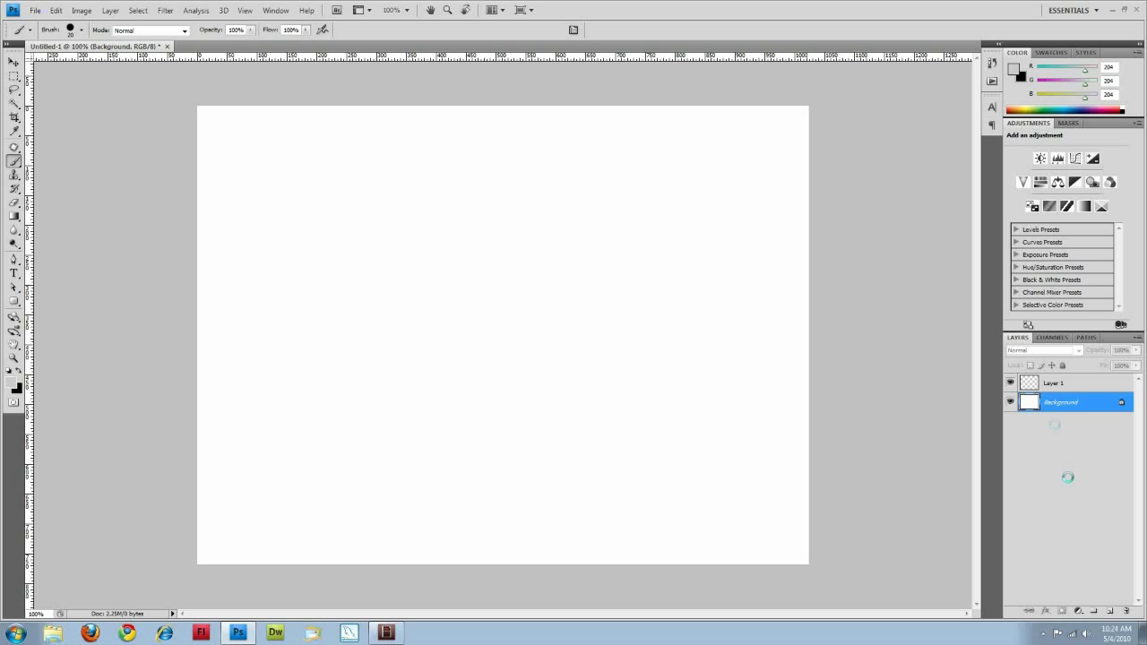
- Unlock Background as a regular layer named Background and rename Layer 1 to header_bg
{"action": "double_click", "coordinate": [1052, 405]}
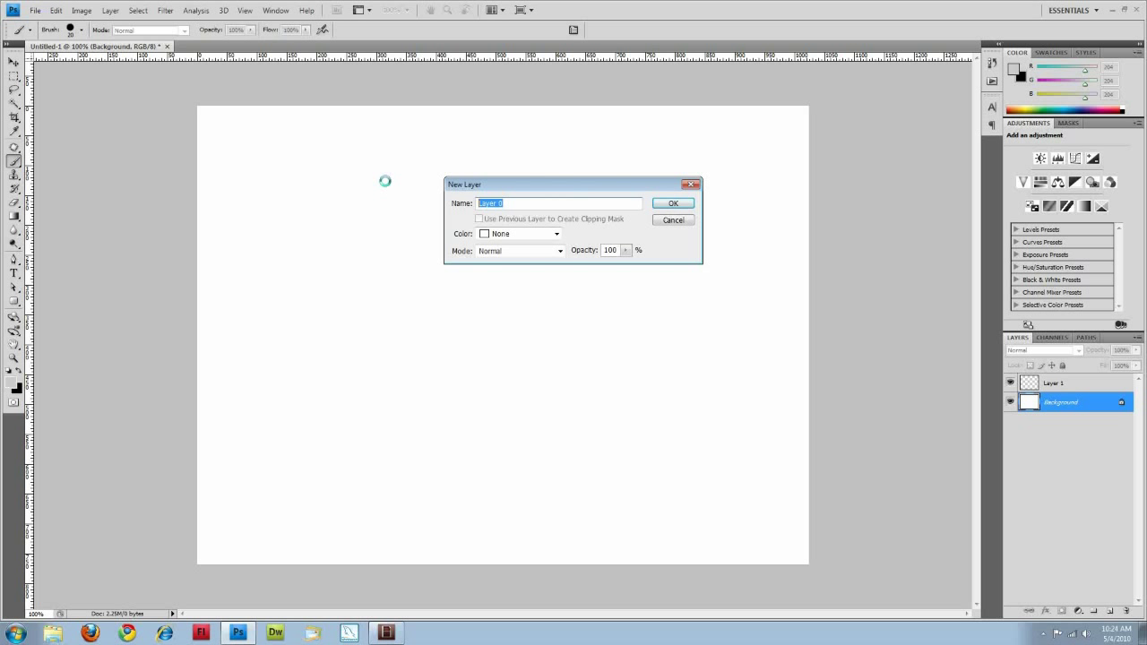
{"action": "type", "text": "Backgour"}
{"action": "key", "text": "BackSpace"}
{"action": "key", "text": "BackSpace"}
{"action": "key", "text": "BackSpace"}
{"action": "type", "text": "round"}
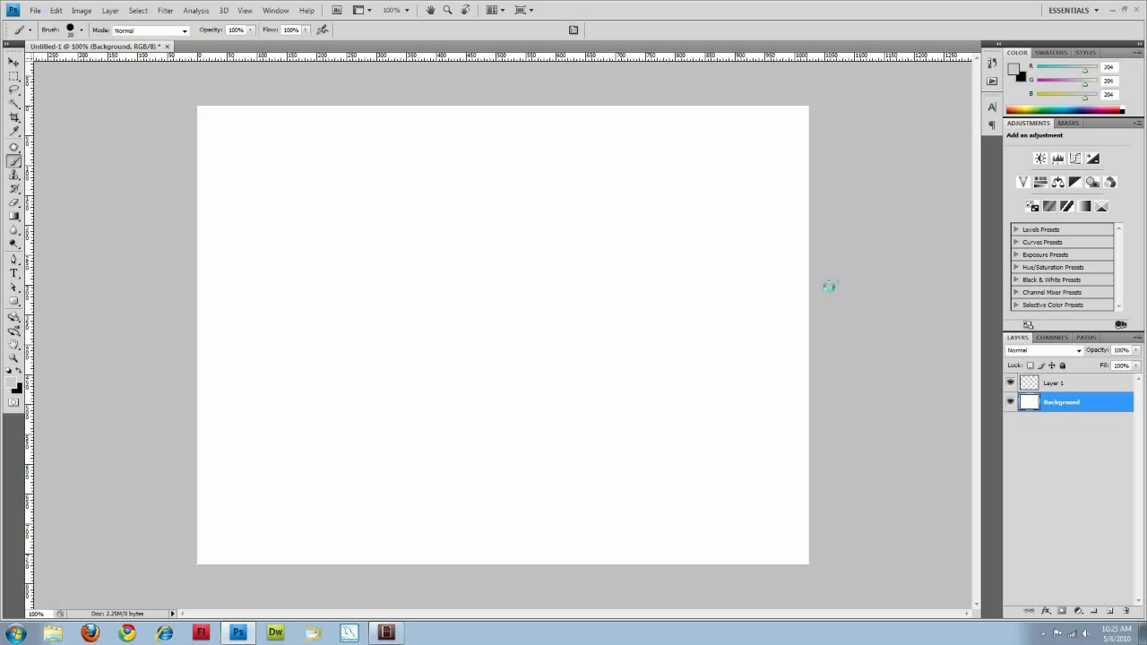
{"action": "double_click", "coordinate": [1055, 383]}
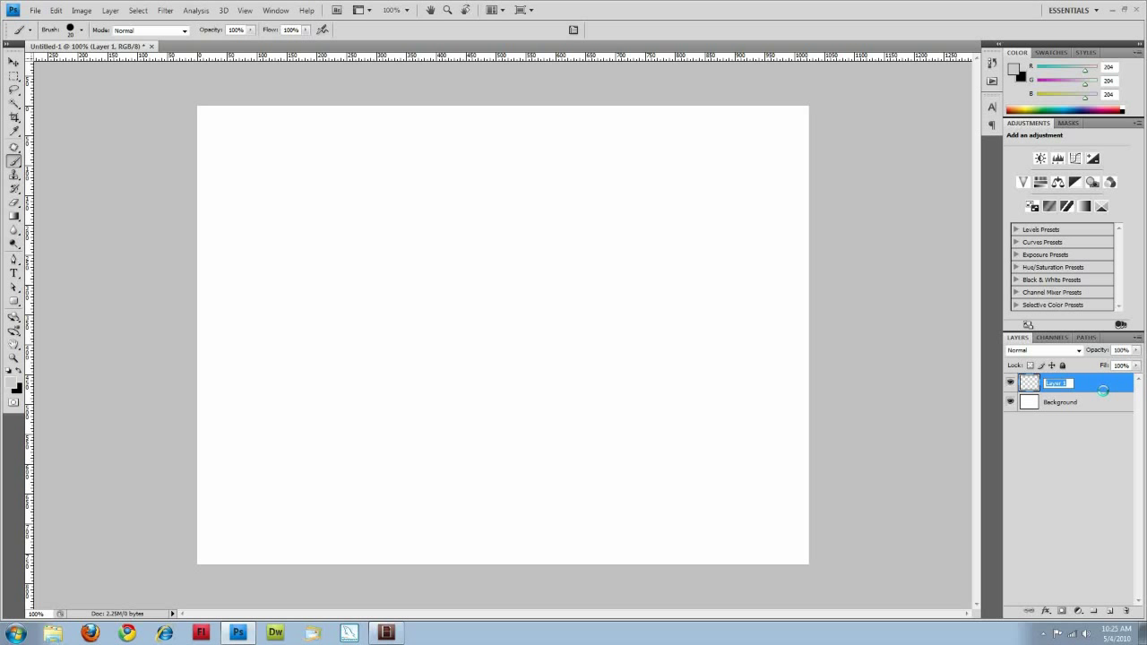
{"action": "type", "text": "header_bg"}
{"action": "left_click", "coordinate": [1059, 449]}
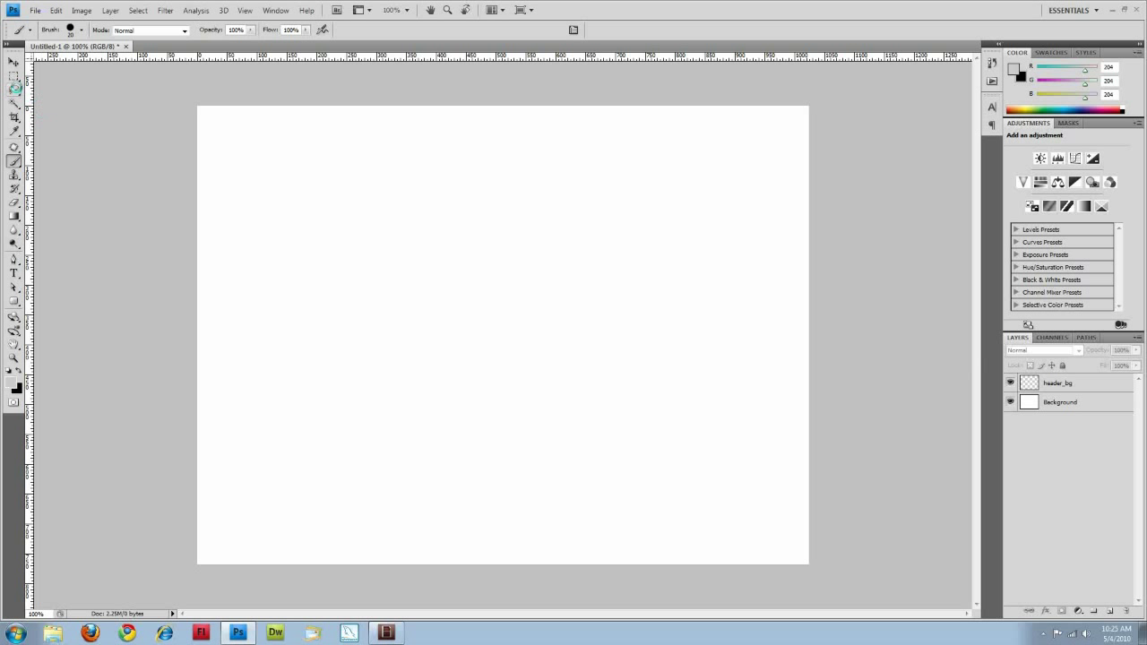
- Marquee a band across the top of the canvas and make header_bg the active layer
{"action": "left_click", "coordinate": [14, 77]}
{"action": "left_click_drag", "start_coordinate": [190, 91], "coordinate": [840, 158]}
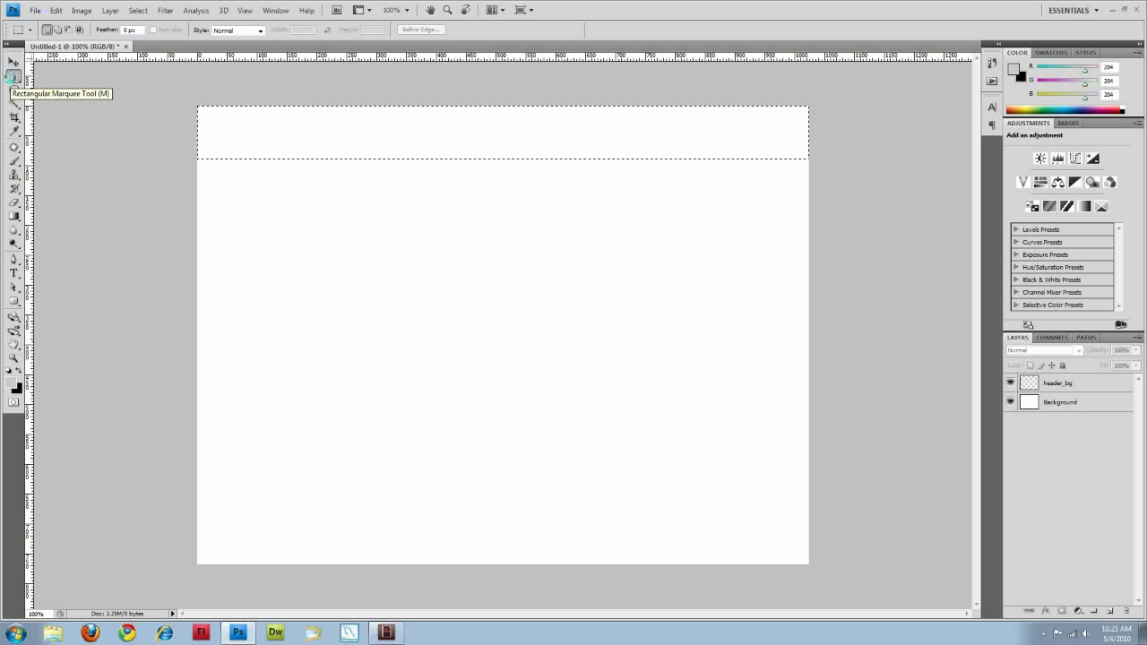
{"action": "left_click_drag", "start_coordinate": [14, 78], "coordinate": [38, 77]}
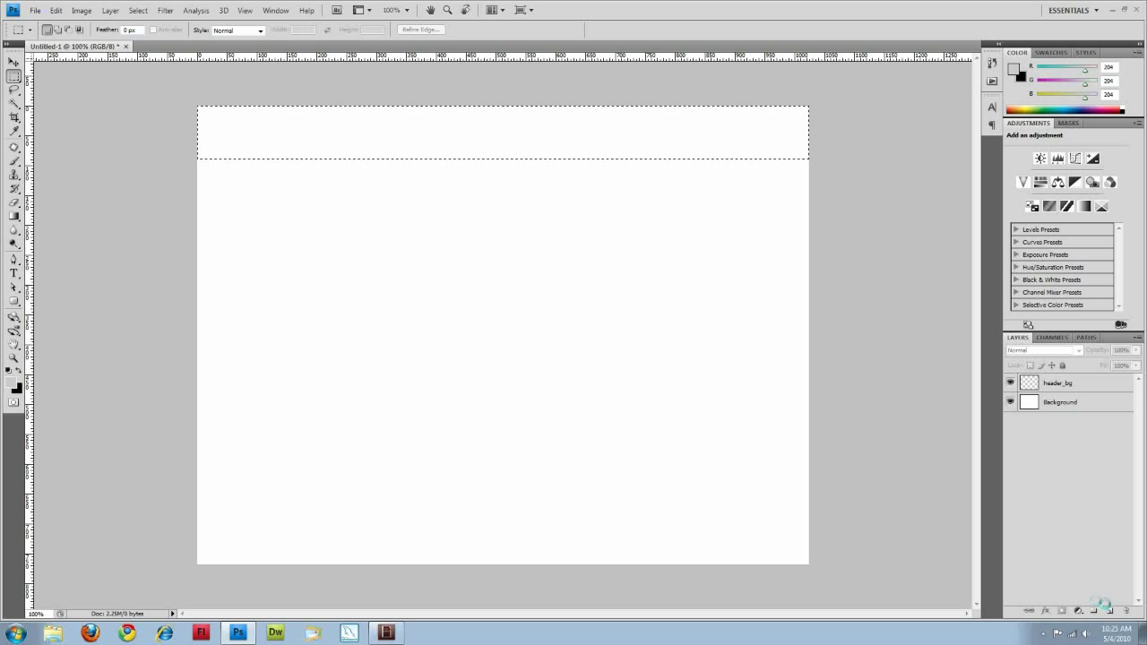
{"action": "left_click", "coordinate": [1057, 382]}
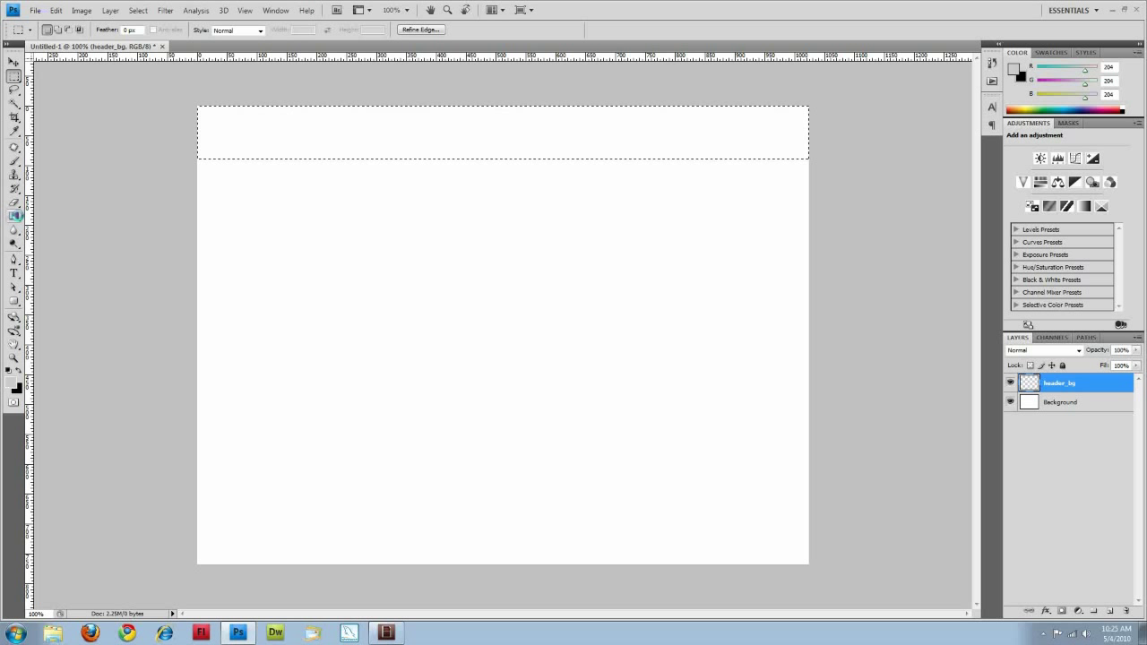
- Select the Gradient tool and set the foreground colour to PANTONE 2745 C dark blue
{"action": "left_click", "coordinate": [12, 216]}
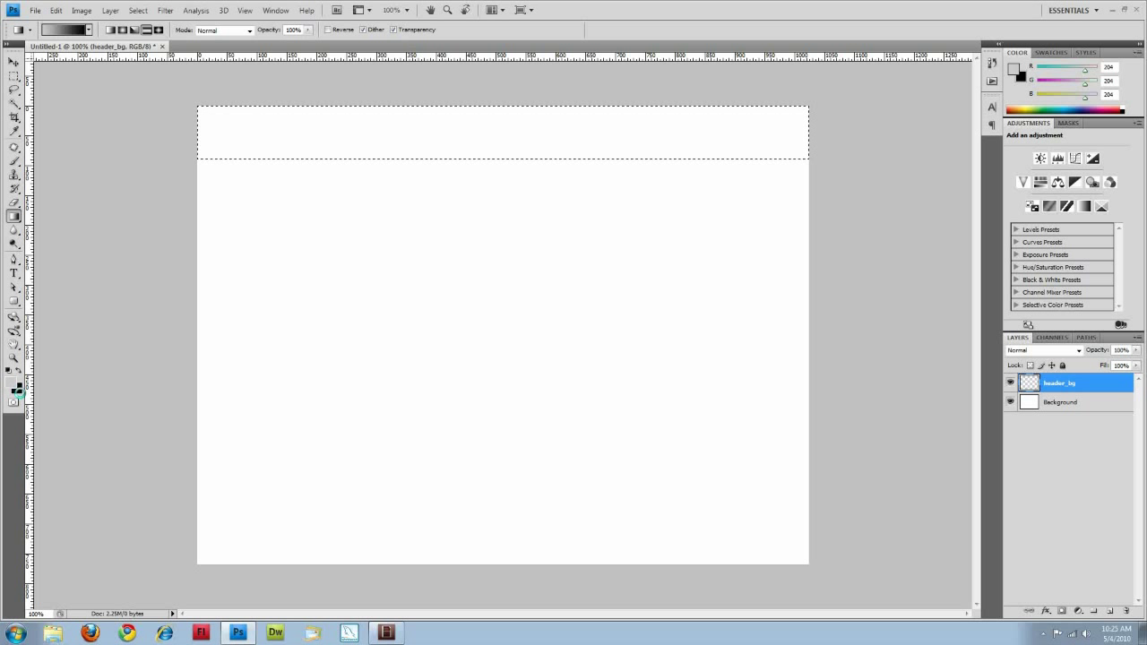
{"action": "left_click", "coordinate": [16, 388]}
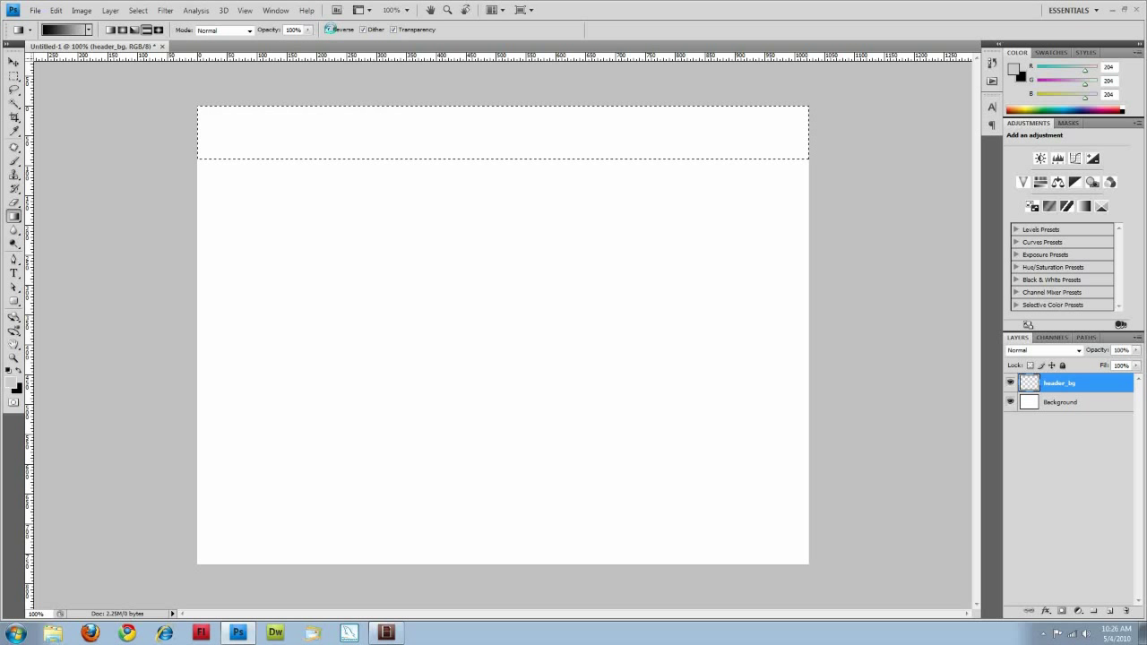
{"action": "left_click", "coordinate": [329, 29]}
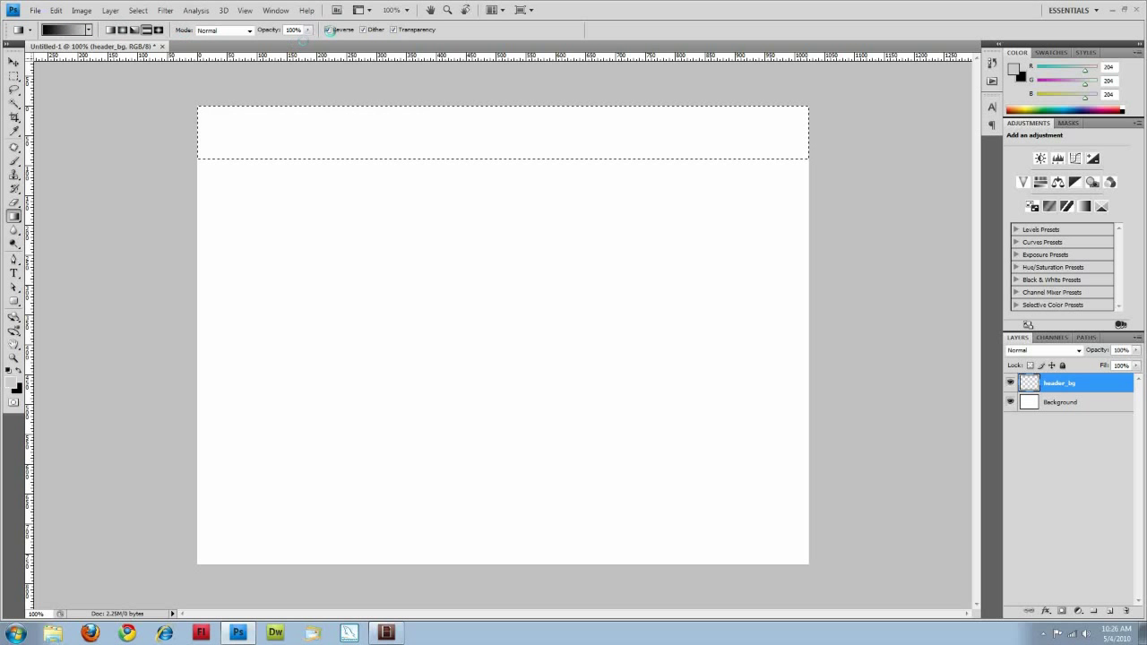
{"action": "left_click", "coordinate": [329, 29]}
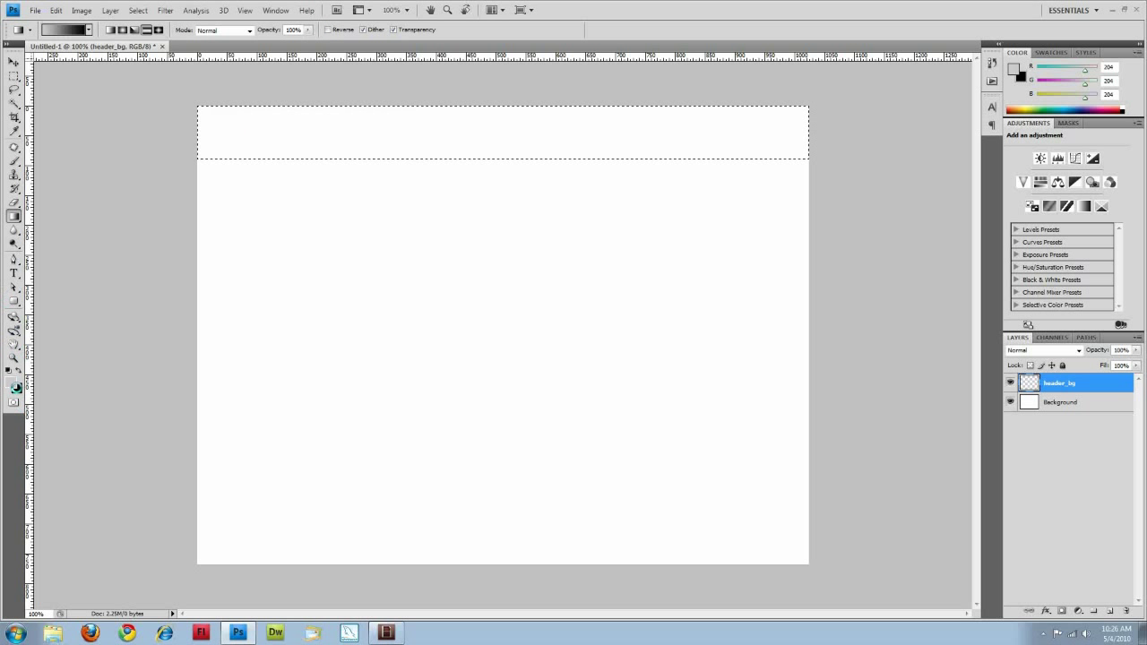
{"action": "left_click", "coordinate": [14, 386]}
{"action": "left_click", "coordinate": [538, 400]}
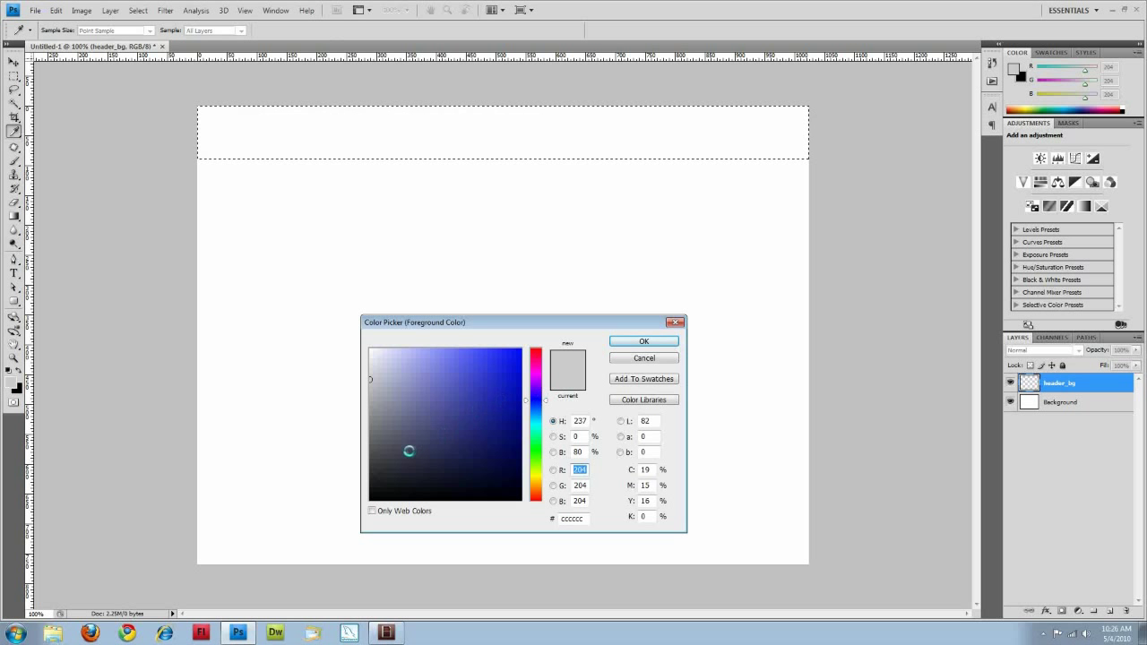
{"action": "left_click_drag", "start_coordinate": [507, 436], "coordinate": [525, 435]}
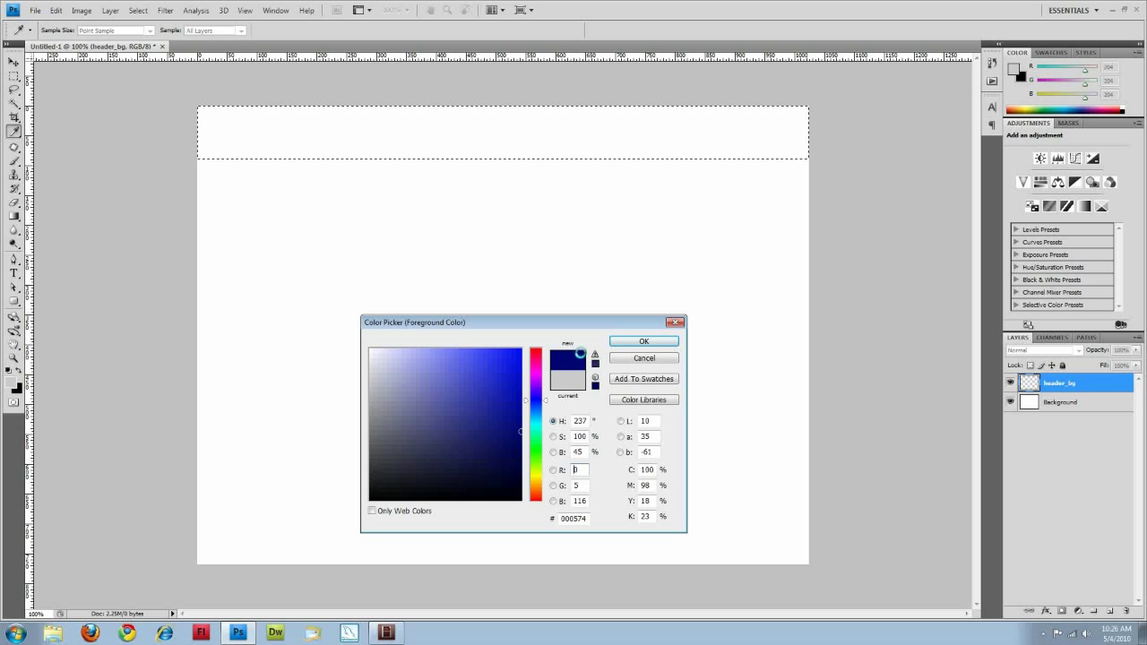
{"action": "left_click", "coordinate": [627, 400]}
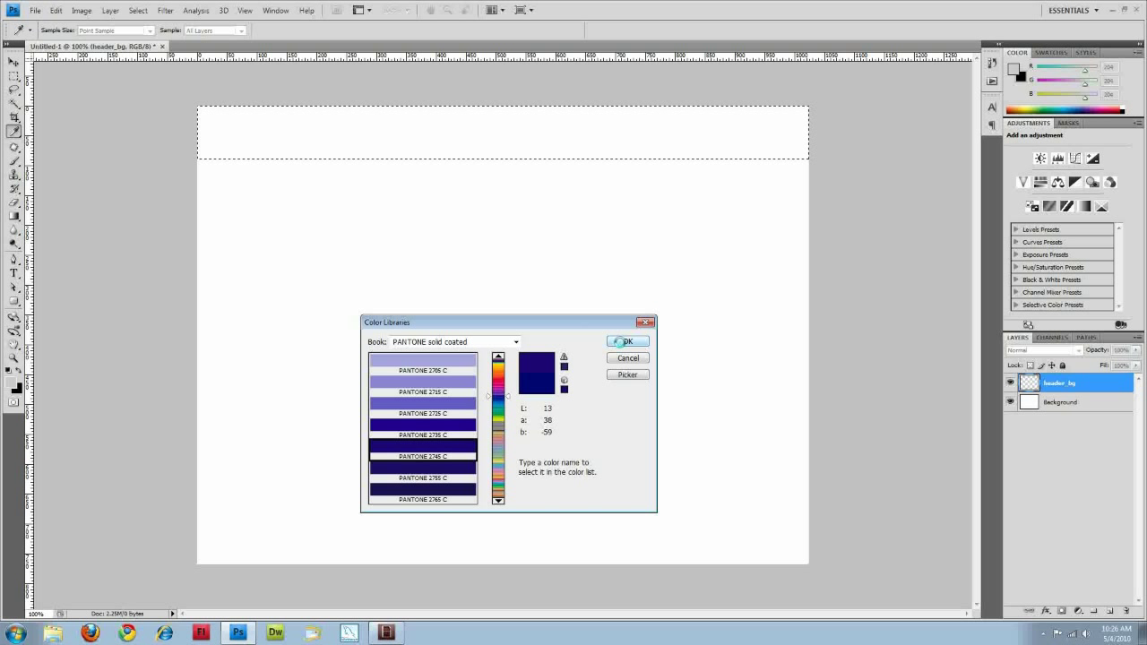
{"action": "left_click", "coordinate": [618, 342]}
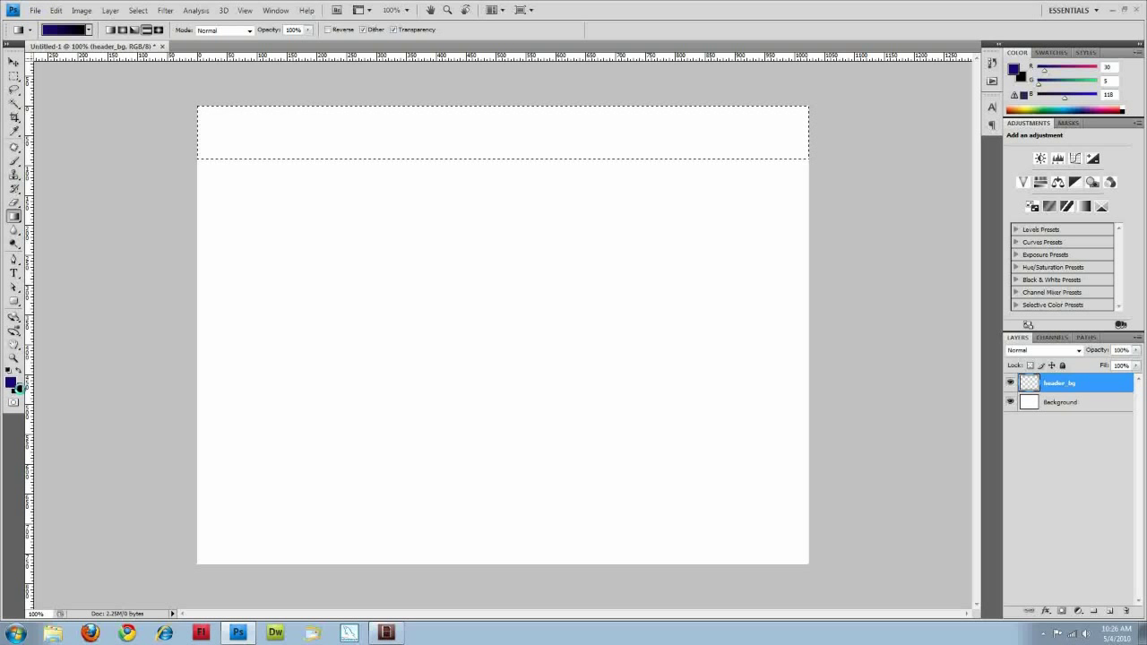
- Add PANTONE 2725 C as the second colour and swap so lighter blue is foreground
{"action": "left_click", "coordinate": [18, 388]}
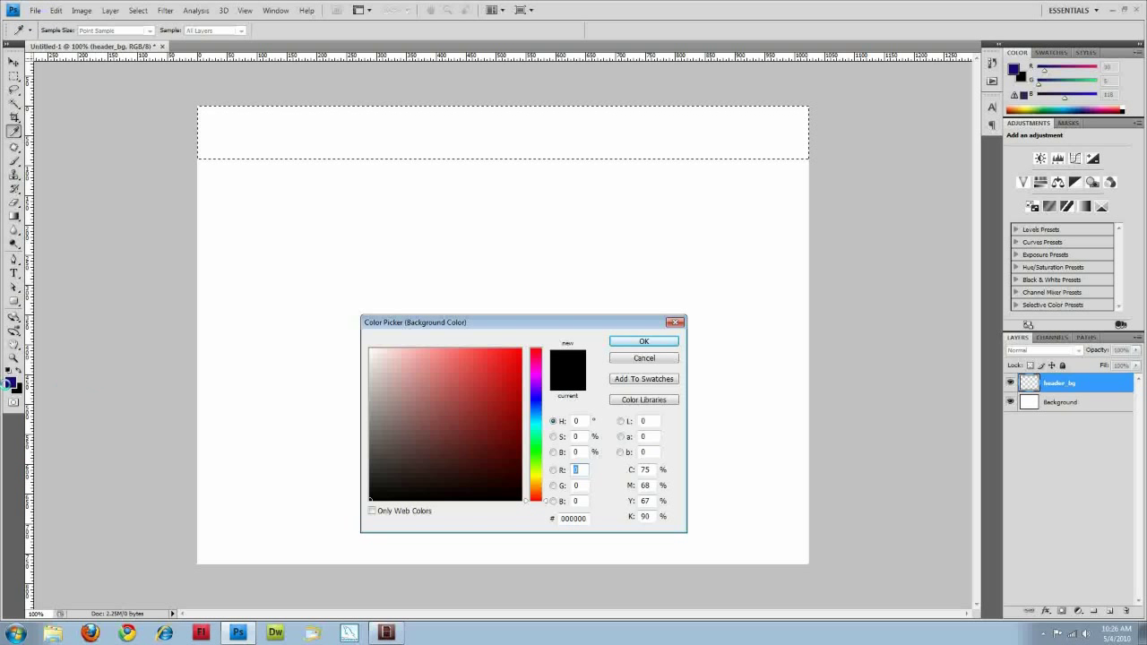
{"action": "left_click", "coordinate": [10, 382]}
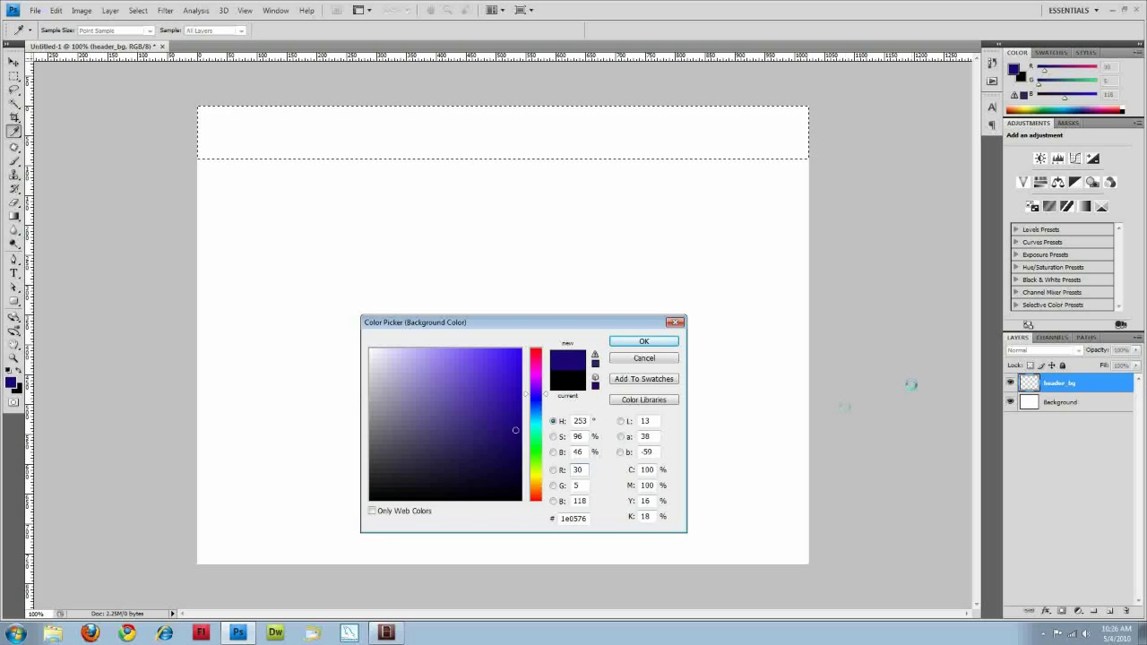
{"action": "left_click", "coordinate": [632, 399]}
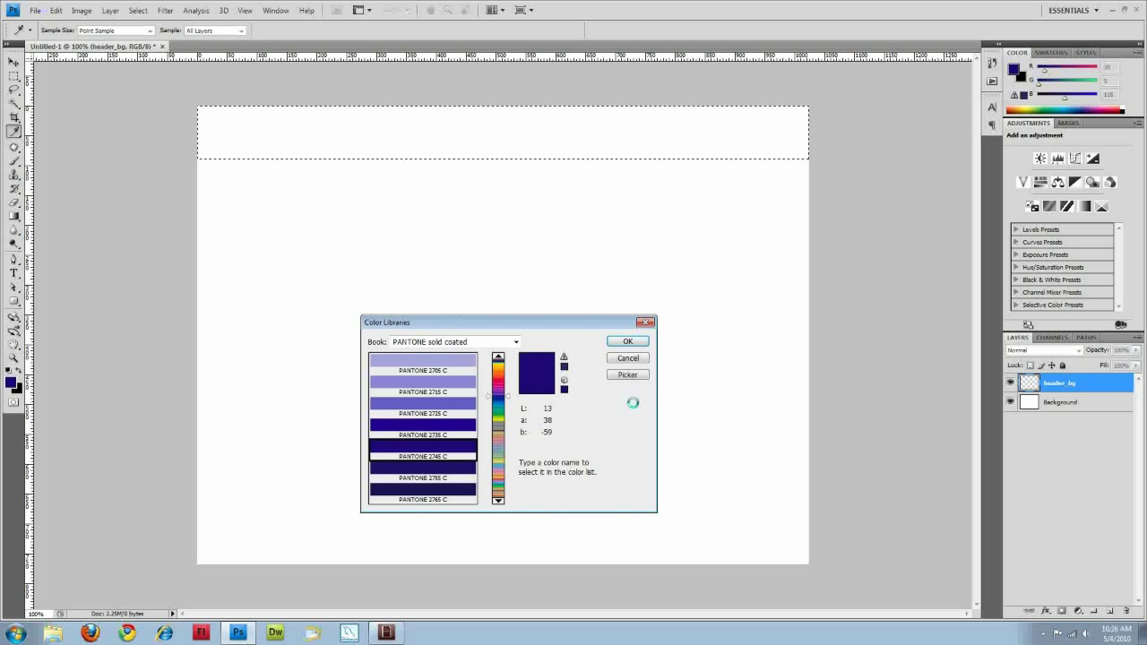
{"action": "left_click", "coordinate": [408, 402]}
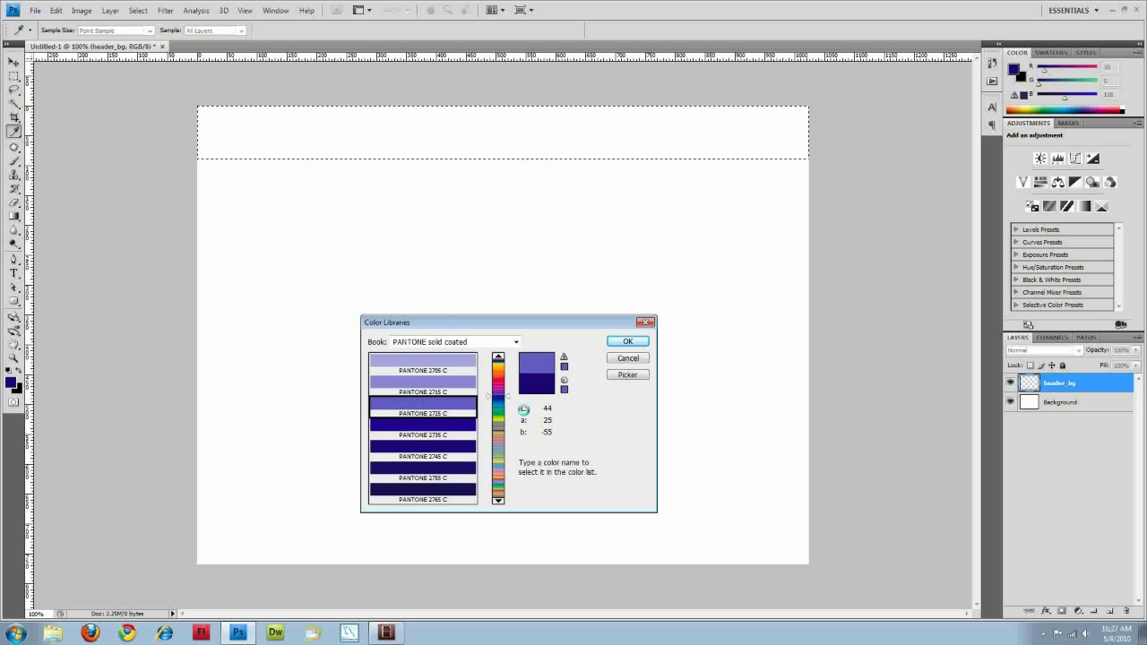
{"action": "left_click", "coordinate": [627, 342]}
{"action": "key", "text": "g"}
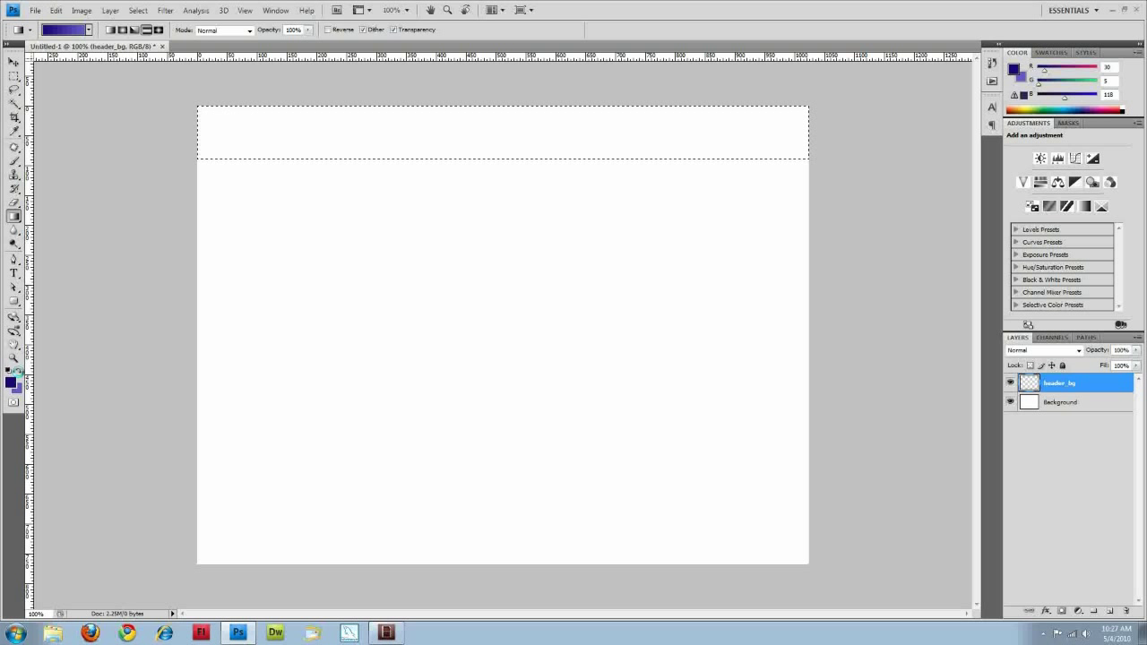
{"action": "left_click", "coordinate": [18, 370]}
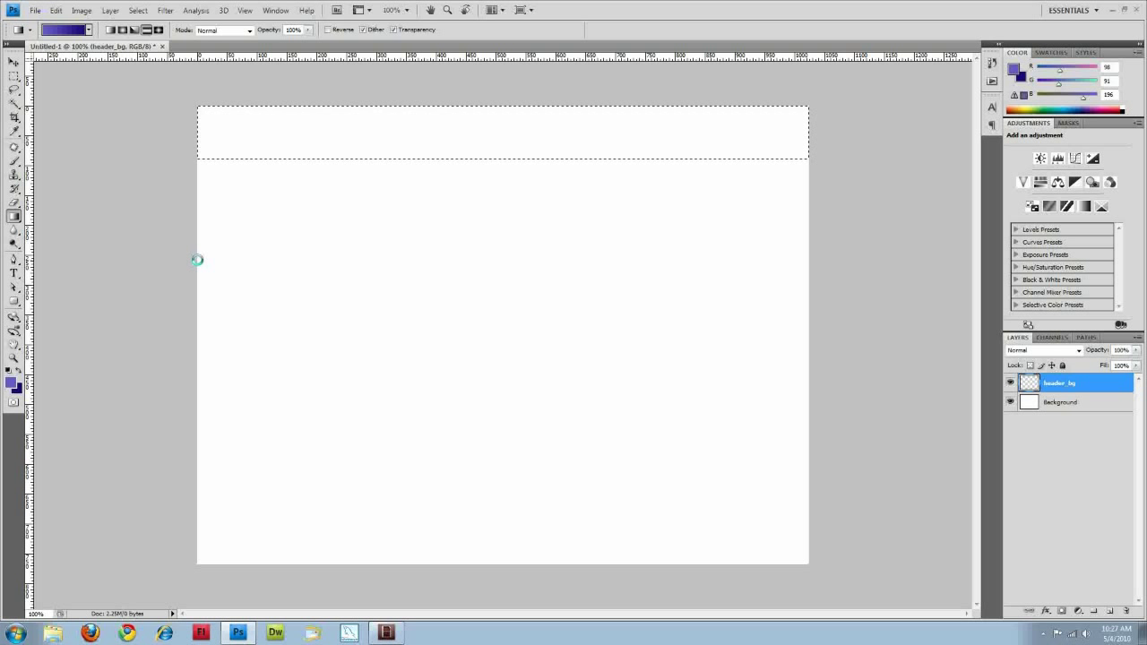
- Fill the header selection with a top-down dark-to-light blue gradient and deselect
{"action": "key", "text": "x"}
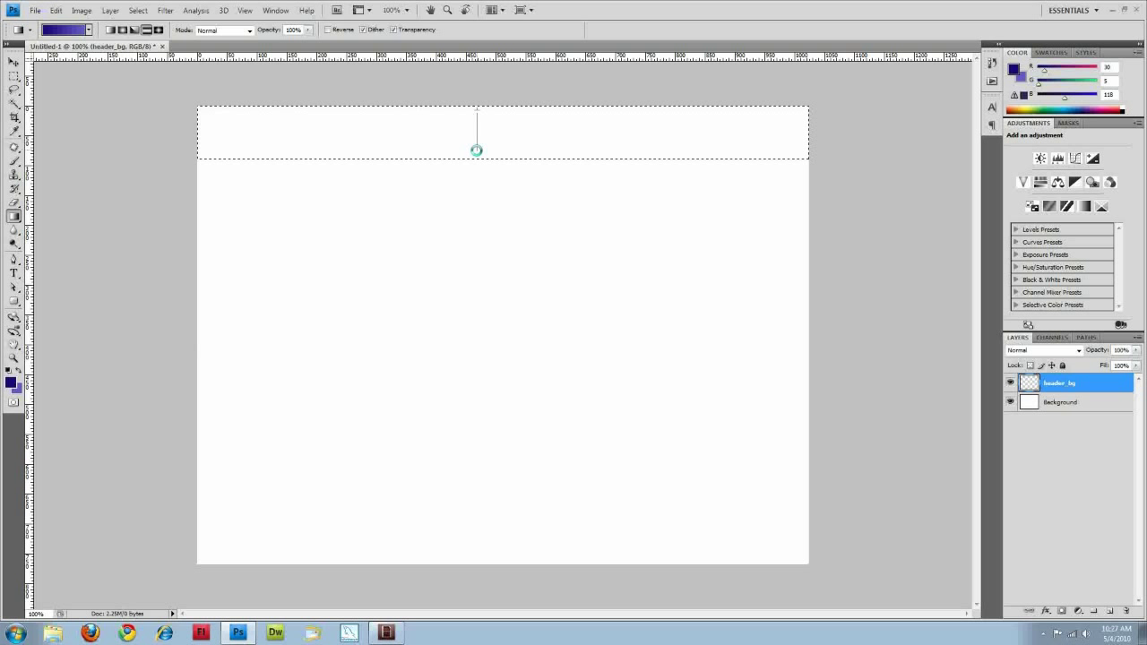
{"action": "left_click_drag", "start_coordinate": [475, 156], "coordinate": [476, 157]}
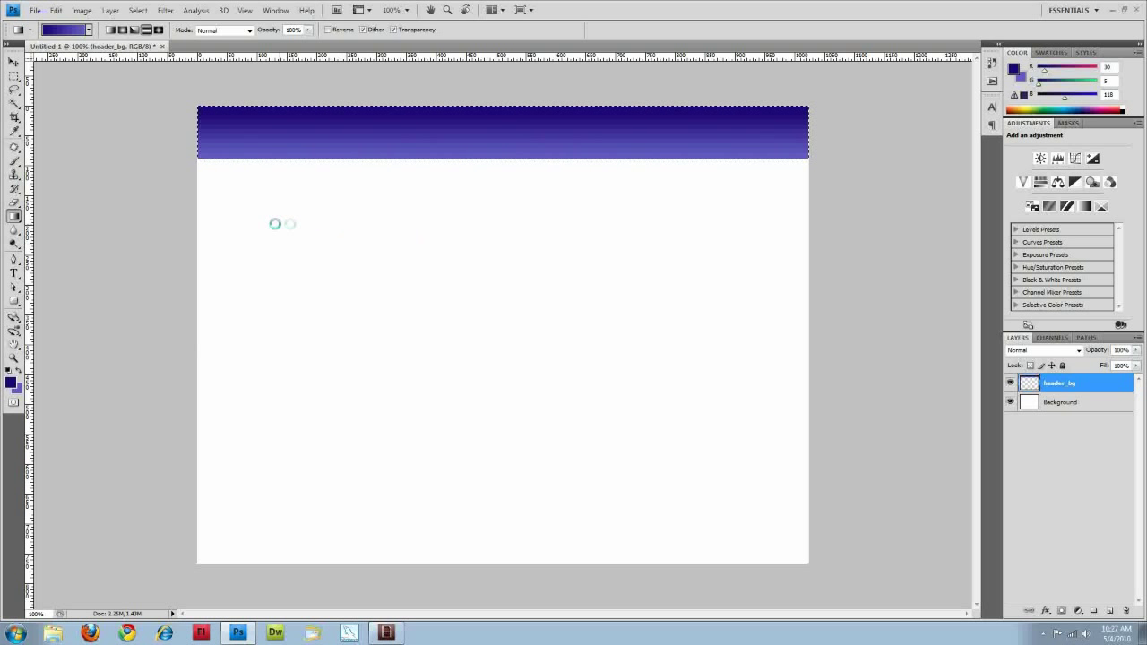
{"action": "key", "text": "ctrl+d"}
- Add a new empty layer named Header_text
{"action": "left_click", "coordinate": [1109, 611]}
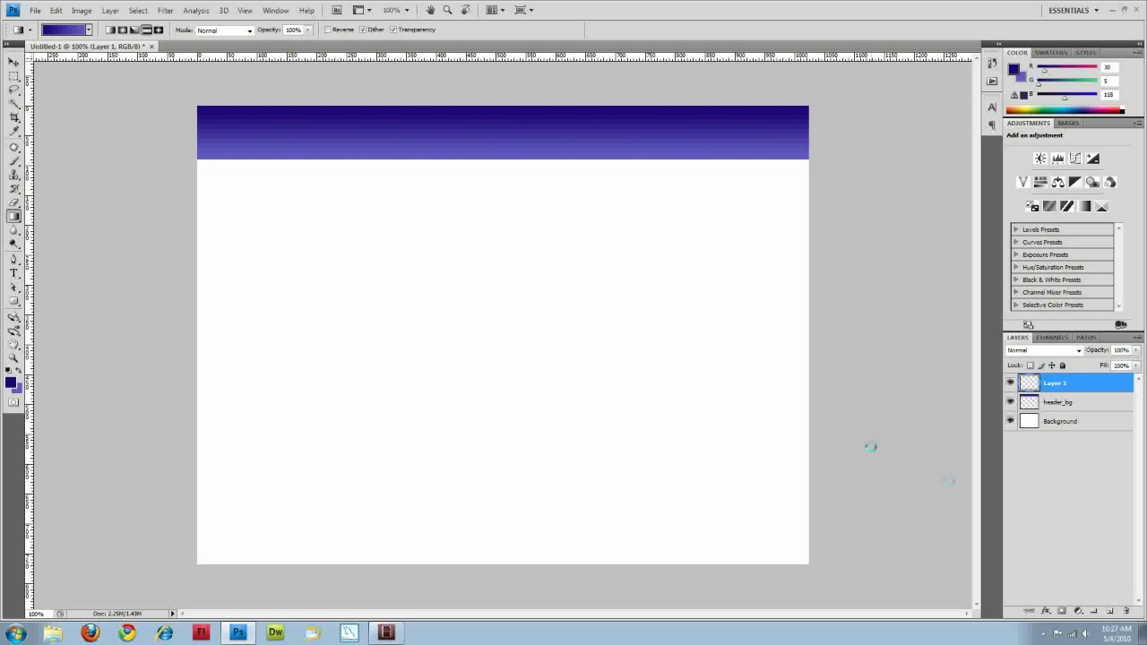
{"action": "double_click", "coordinate": [1054, 383]}
{"action": "type", "text": "Header_text"}
{"action": "left_click", "coordinate": [1064, 480]}
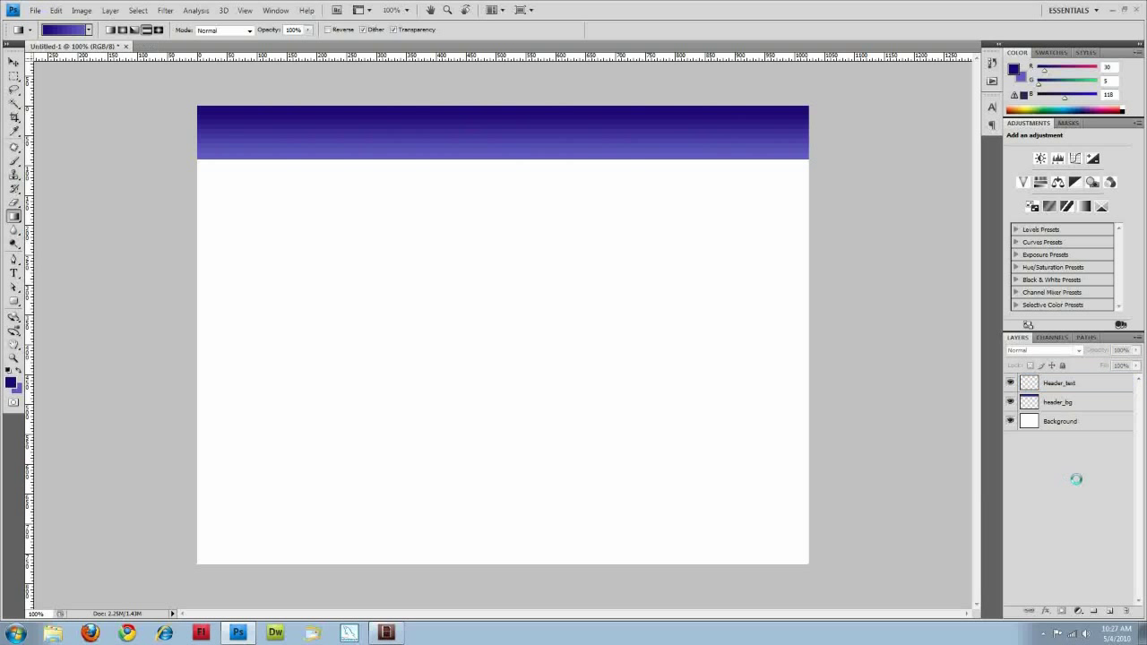
- Start a text layer in the header using Myriad Pro Bold 24 pt with Strong anti-aliasing
{"action": "left_click", "coordinate": [14, 272]}
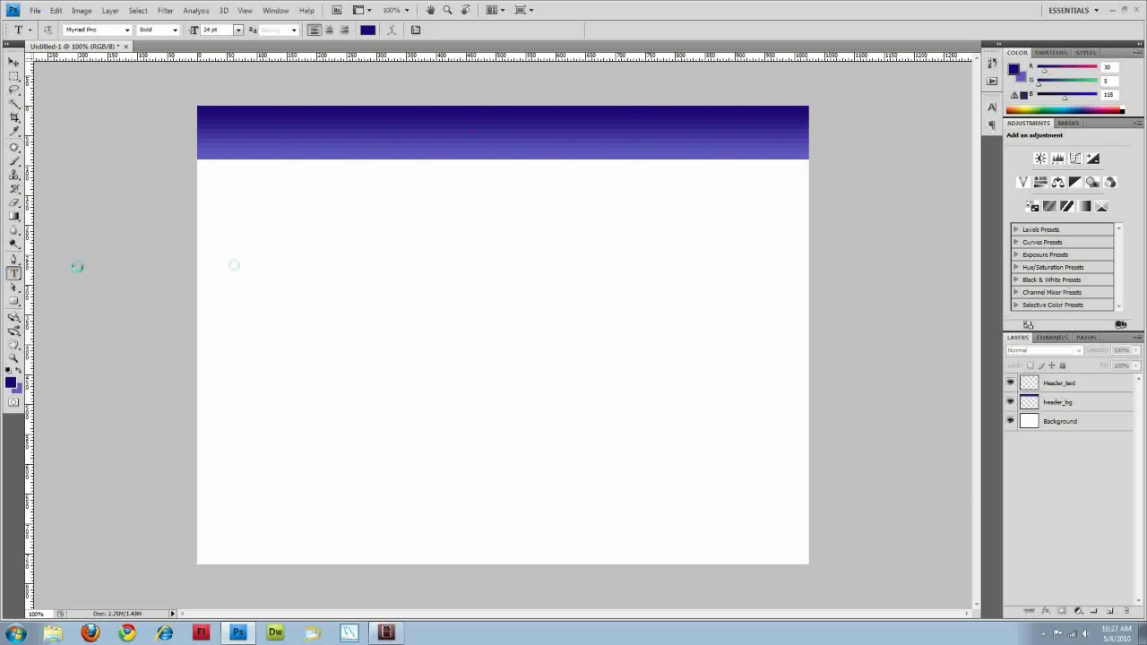
{"action": "left_click", "coordinate": [217, 137]}
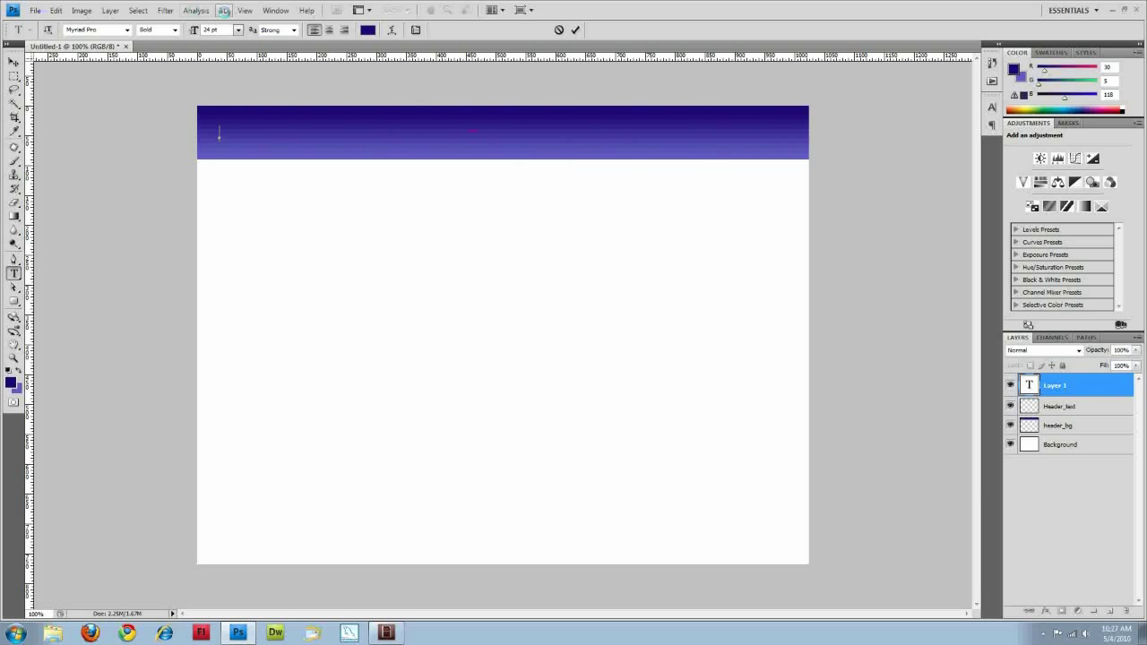
{"action": "left_click", "coordinate": [127, 29]}
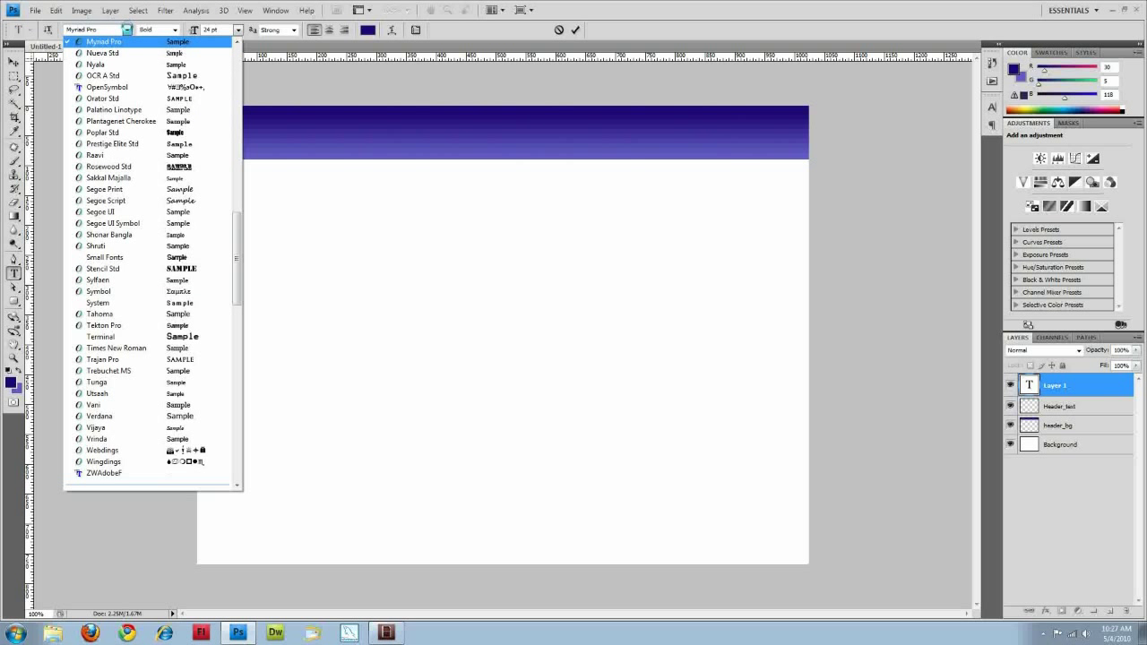
{"action": "left_click", "coordinate": [126, 30]}
{"action": "left_click", "coordinate": [175, 30]}
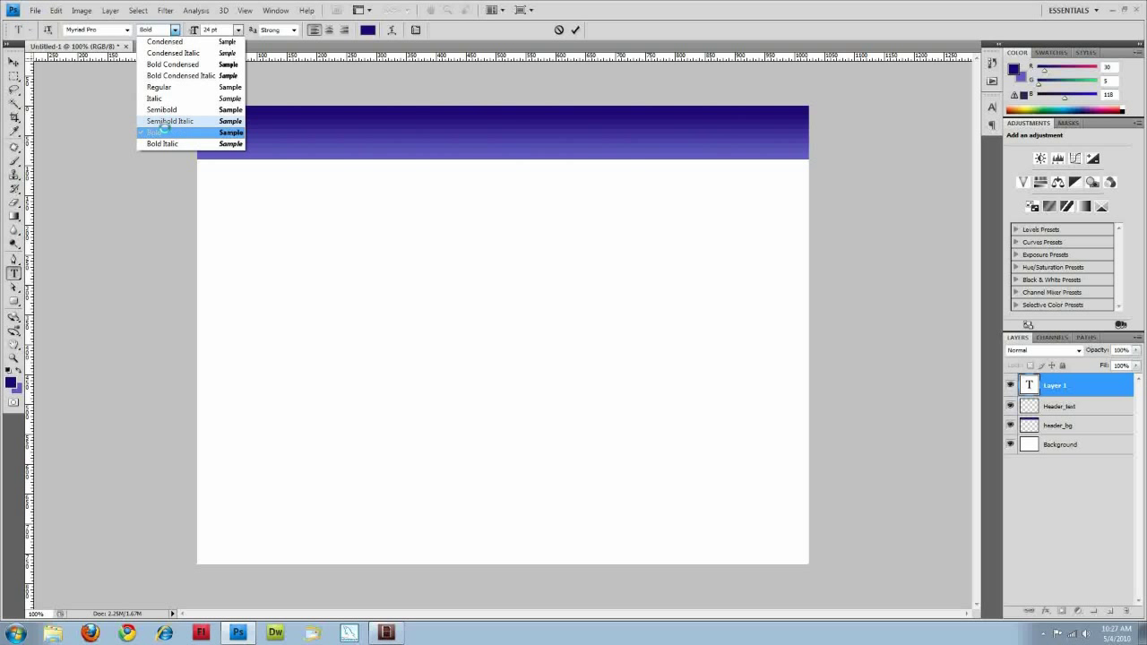
{"action": "left_click", "coordinate": [186, 30]}
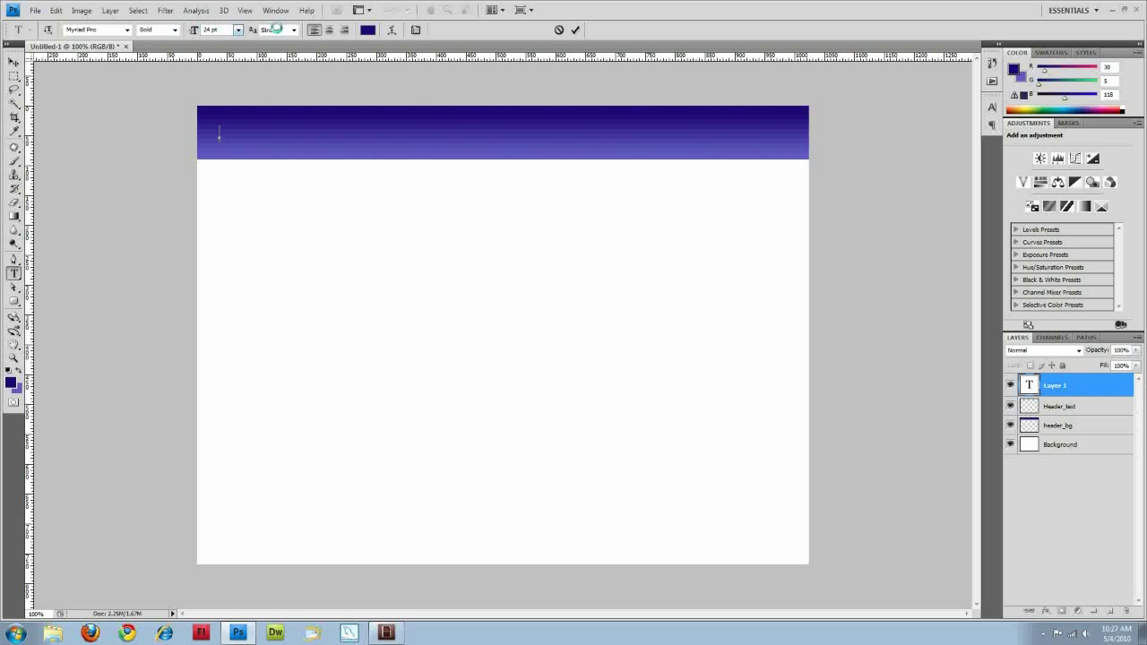
{"action": "left_click", "coordinate": [294, 29]}
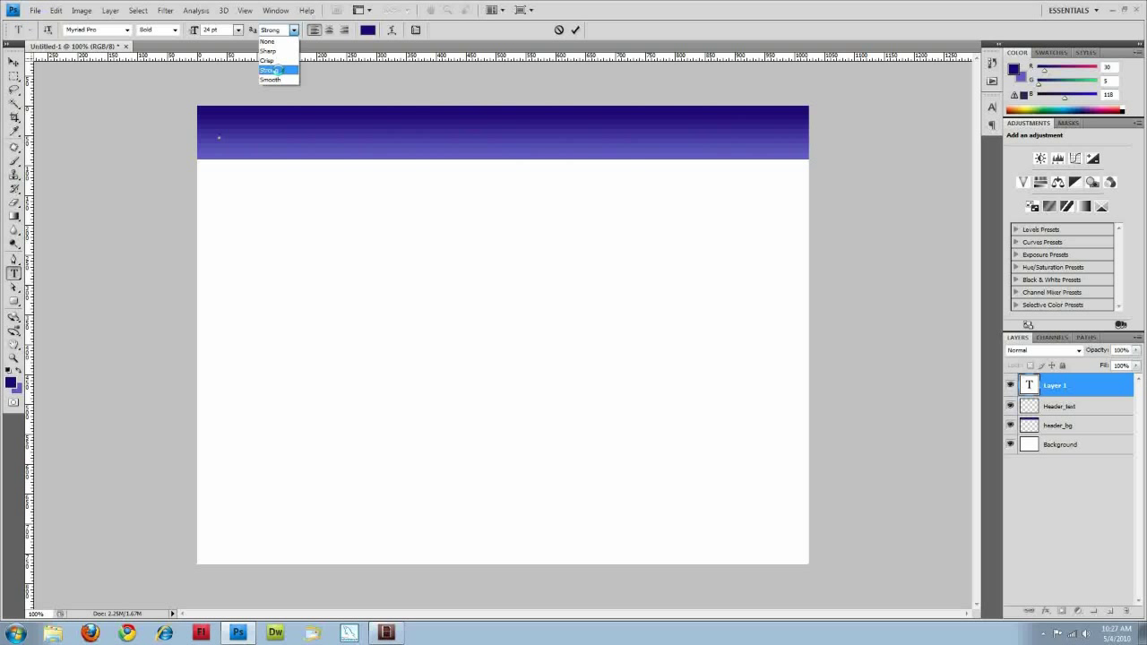
{"action": "left_click", "coordinate": [274, 69]}
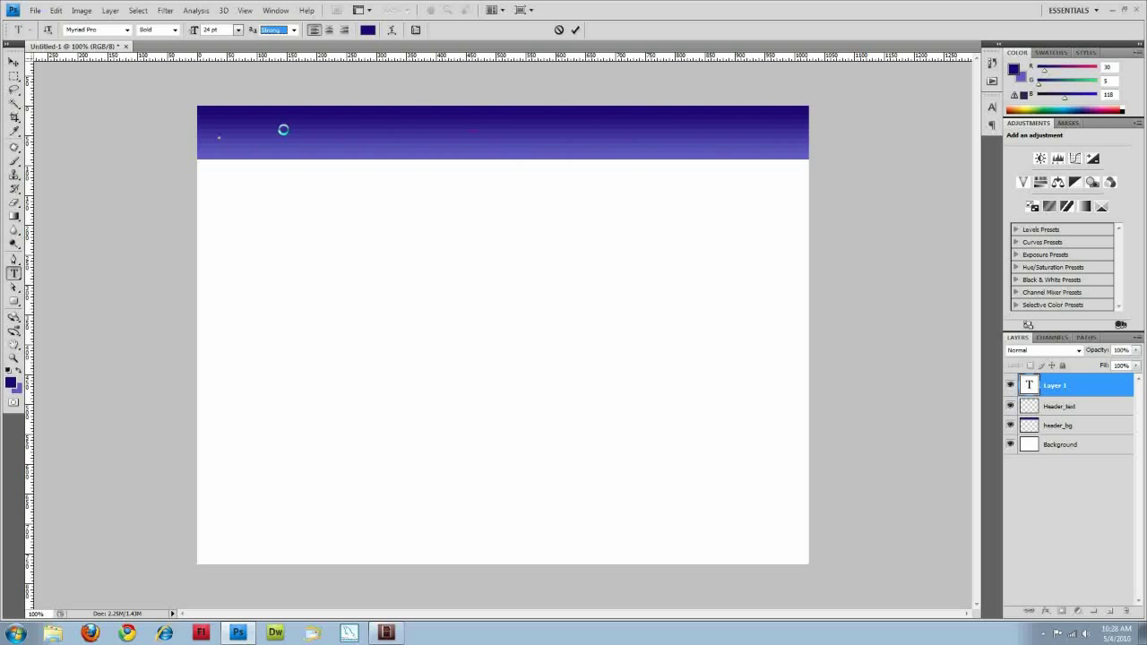
{"action": "left_click", "coordinate": [286, 30]}
{"action": "left_click", "coordinate": [269, 69]}
- Type the header title 'Huot Media Designs' on the text layer
{"action": "left_click", "coordinate": [218, 134]}
{"action": "left_click", "coordinate": [1063, 405]}
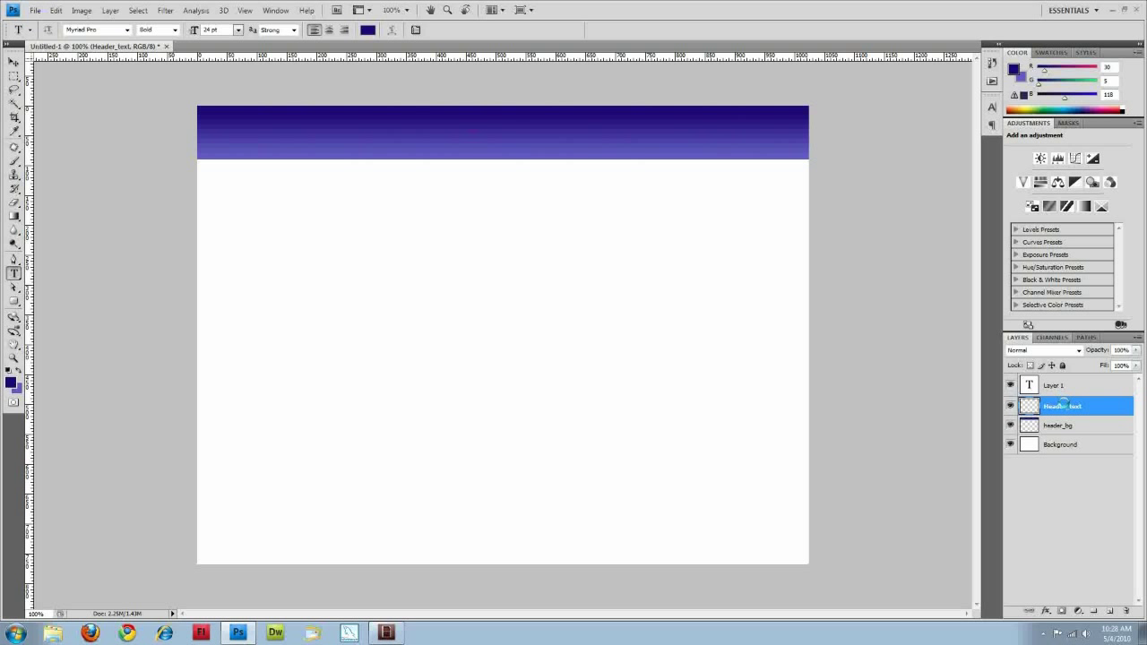
{"action": "left_click", "coordinate": [1030, 387]}
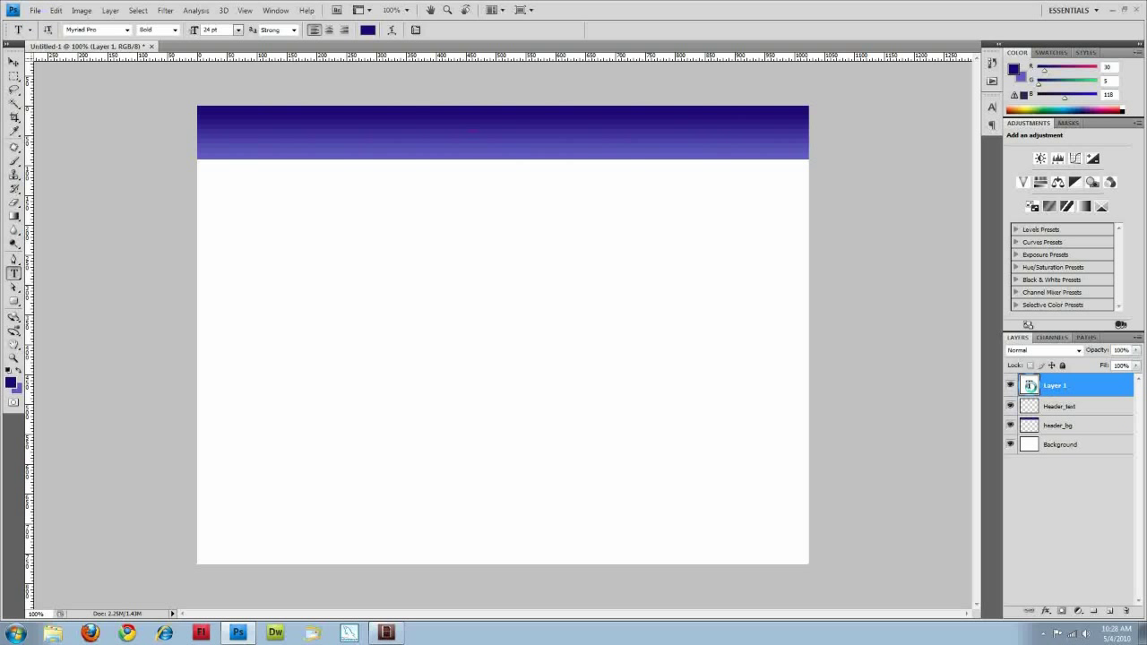
{"action": "double_click", "coordinate": [1029, 385]}
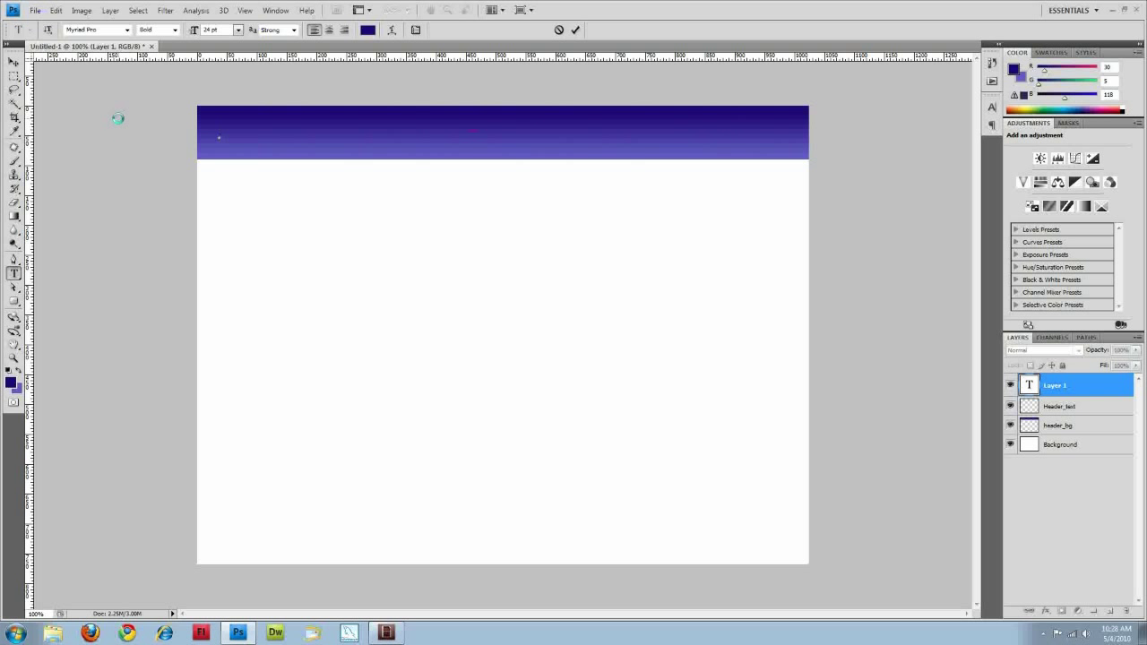
{"action": "type", "text": "Huot Mediad"}
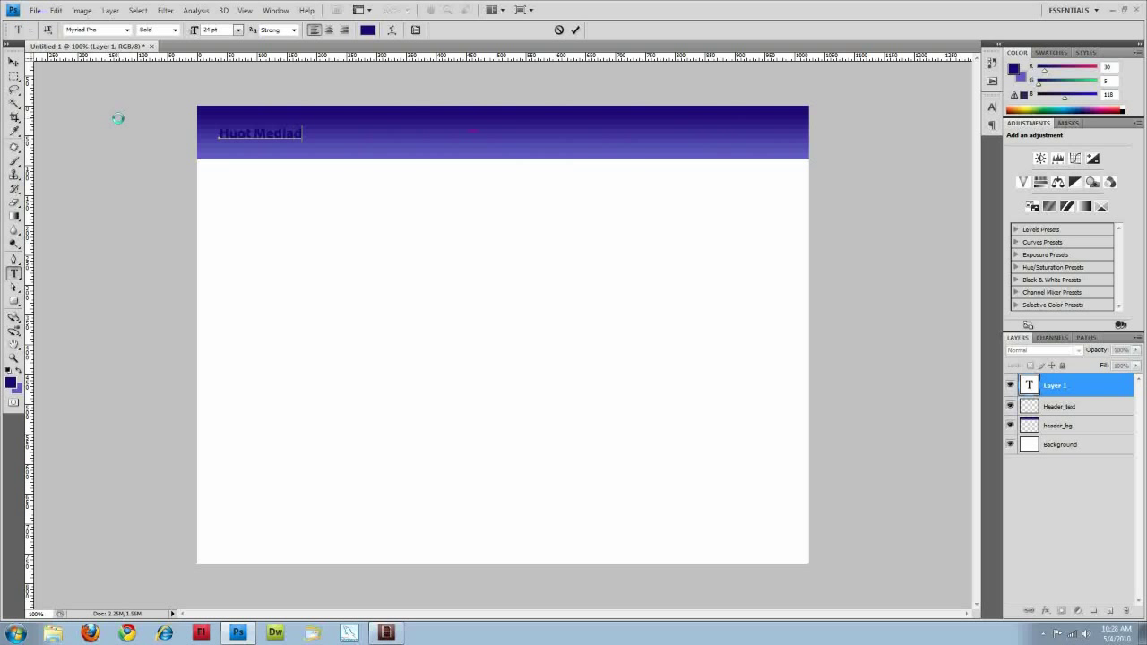
{"action": "type", "text": " Designs"}
{"action": "left_click", "coordinate": [1030, 385]}
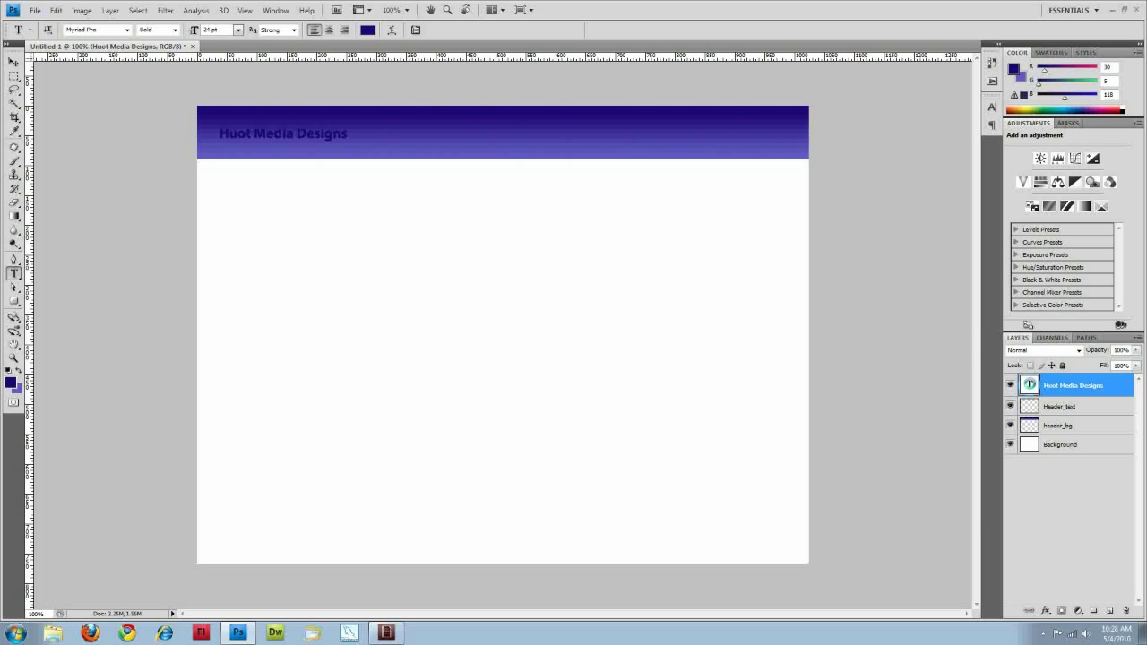
- Change the whole title's text colour to white
{"action": "double_click", "coordinate": [1028, 384]}
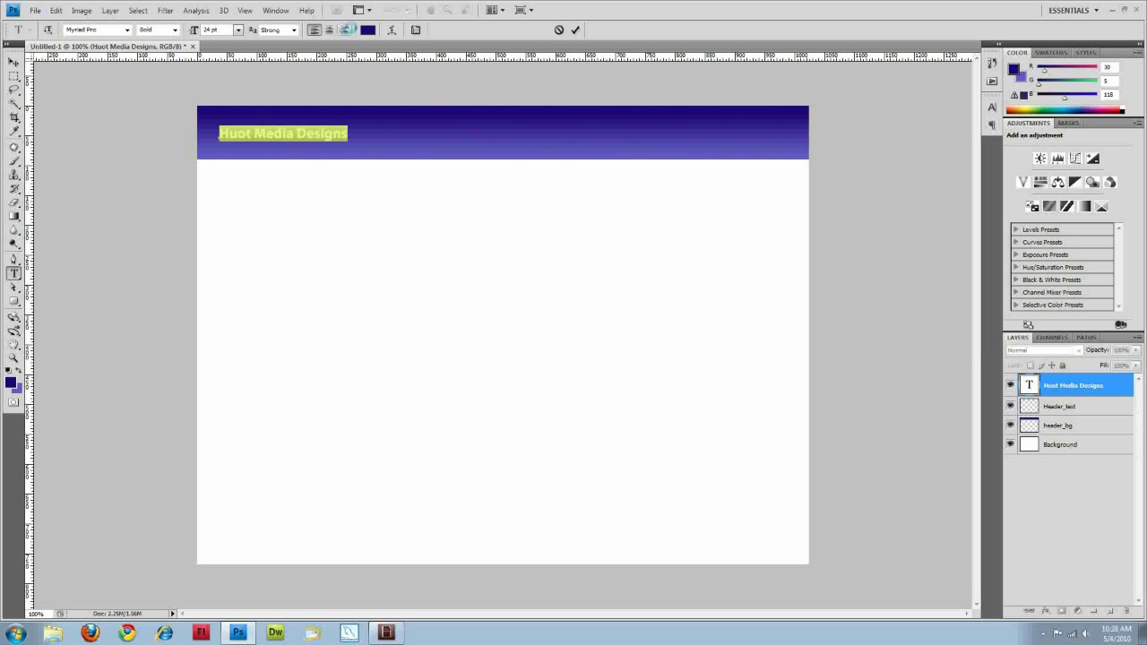
{"action": "left_click", "coordinate": [367, 28]}
{"action": "left_click_drag", "start_coordinate": [397, 404], "coordinate": [341, 333]}
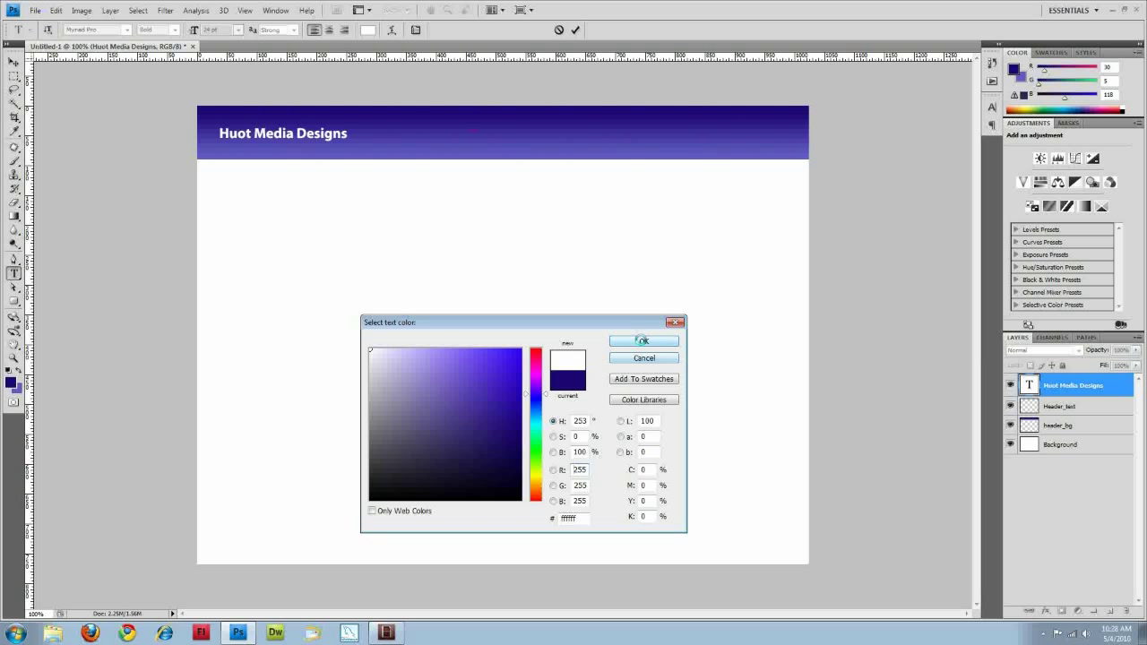
{"action": "left_click", "coordinate": [656, 343]}
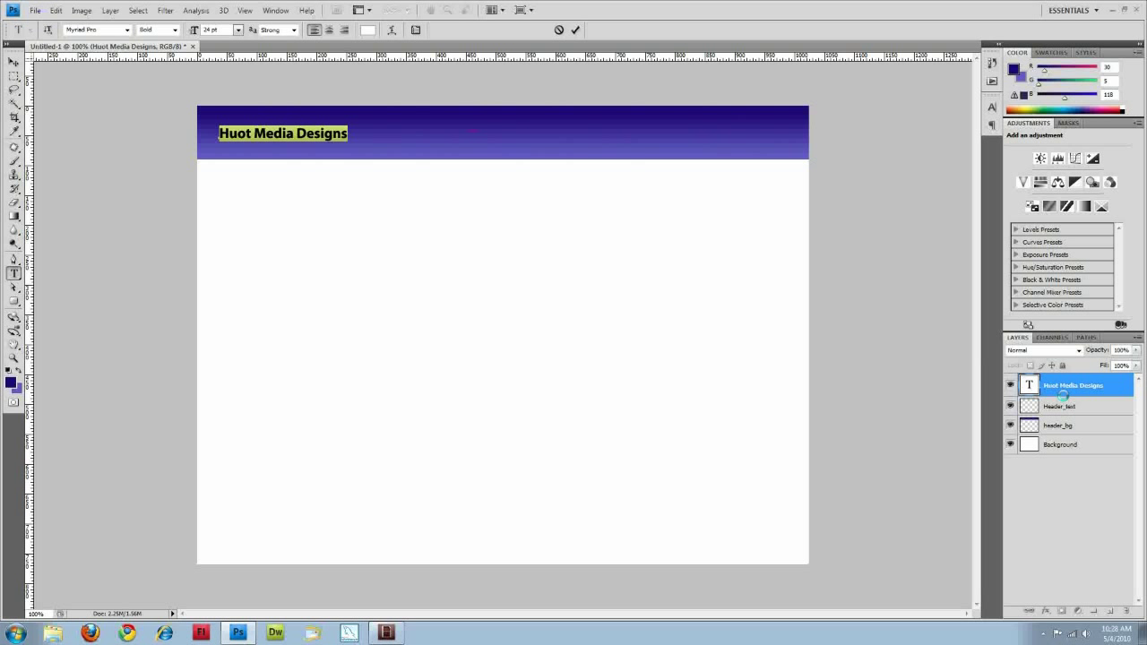
{"action": "left_click", "coordinate": [1030, 385]}
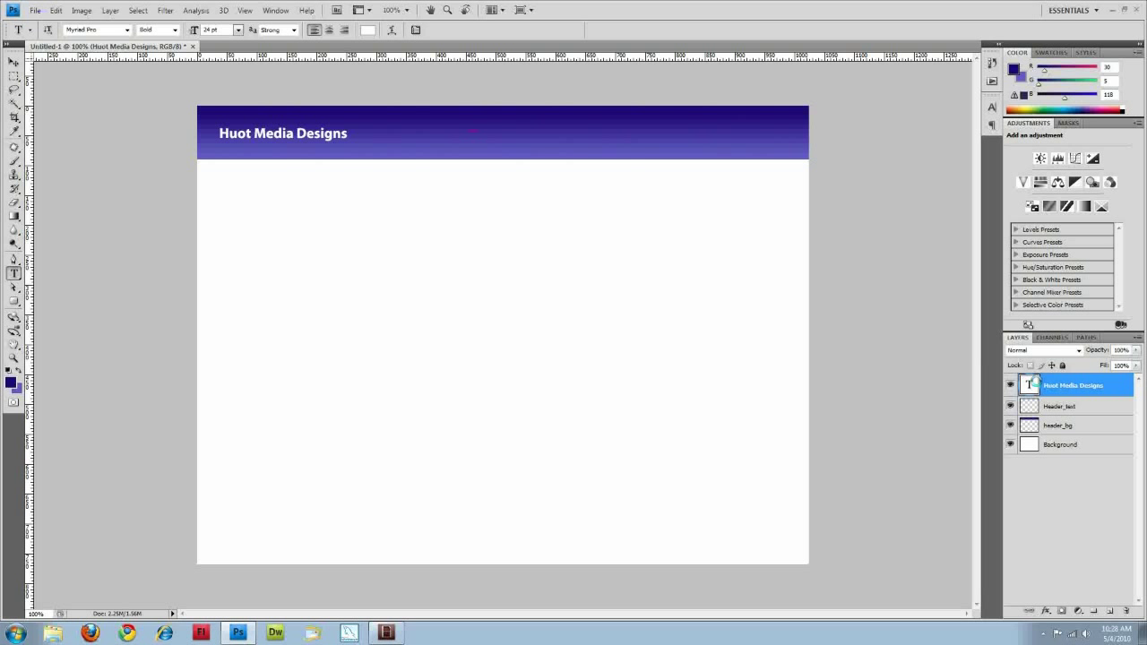
- Enlarge the title to 36 pt and nudge its position slightly
{"action": "double_click", "coordinate": [1030, 385]}
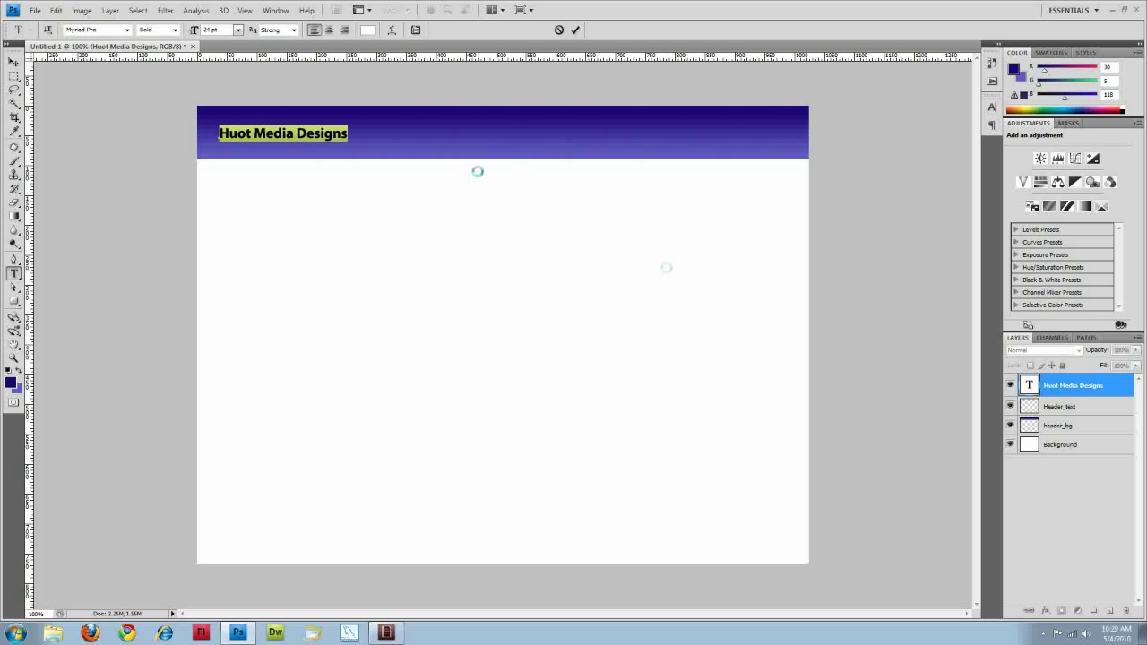
{"action": "left_click", "coordinate": [237, 30]}
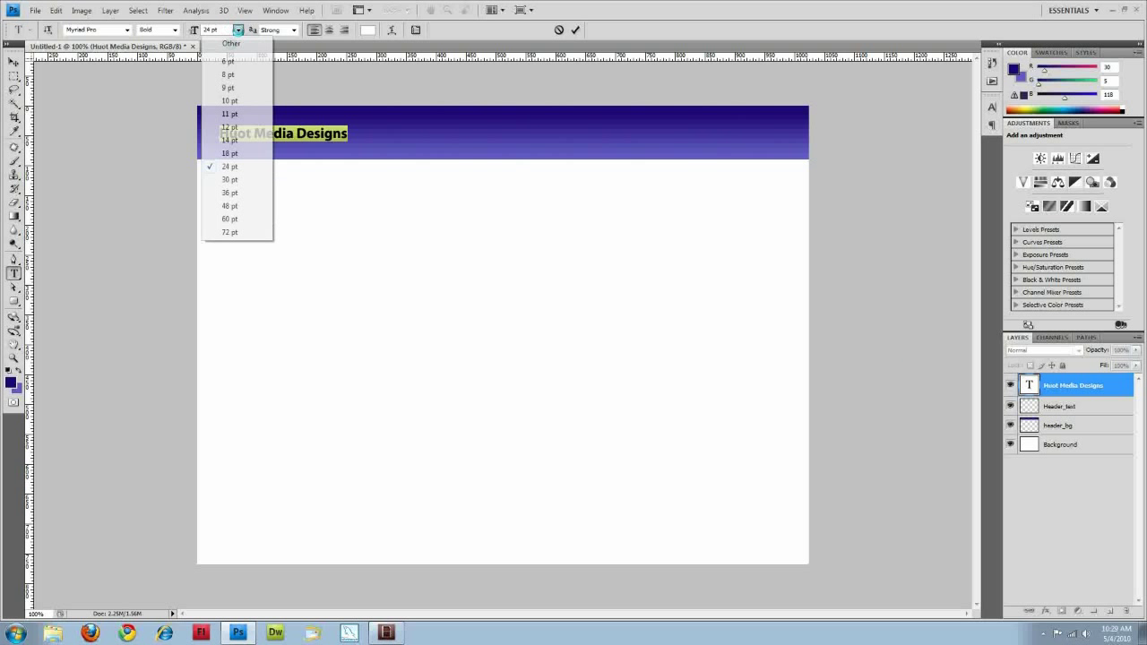
{"action": "left_click", "coordinate": [224, 194]}
{"action": "left_click", "coordinate": [14, 62]}
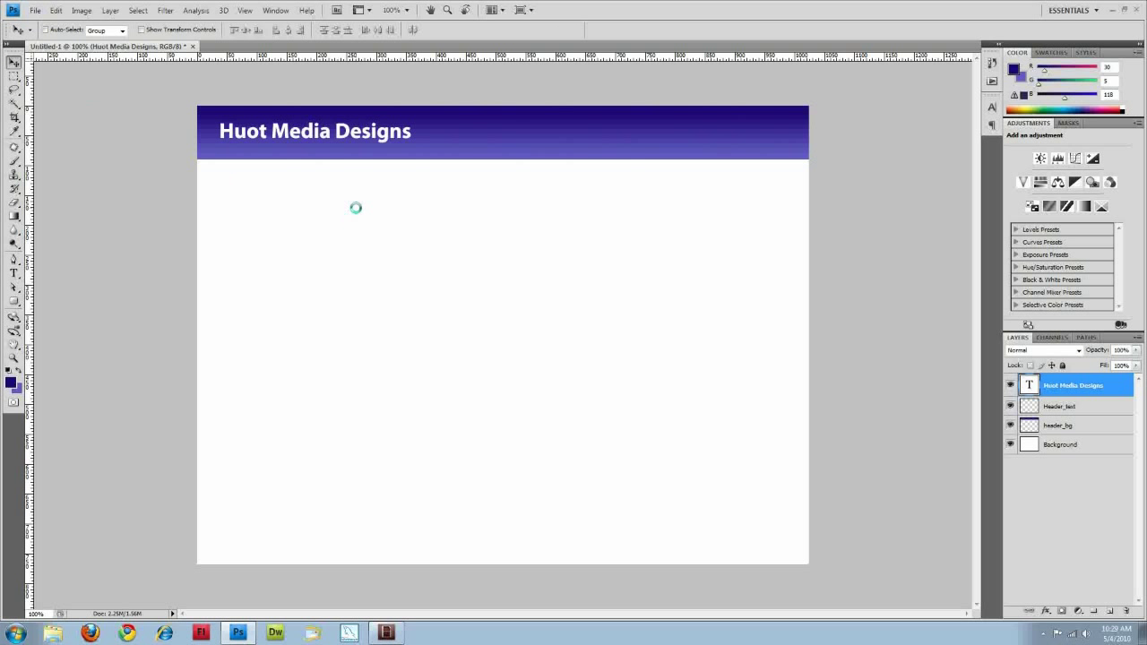
{"action": "key", "text": "Left"}
{"action": "key", "text": "Left"}
{"action": "key", "text": "Left"}
{"action": "key", "text": "Left"}
{"action": "key", "text": "Left"}
{"action": "key", "text": "Left"}
{"action": "key", "text": "Left"}
{"action": "key", "text": "Left"}
{"action": "key", "text": "Left"}
{"action": "key", "text": "Left"}
{"action": "key", "text": "Left"}
{"action": "key", "text": "Left"}
{"action": "key", "text": "Left"}
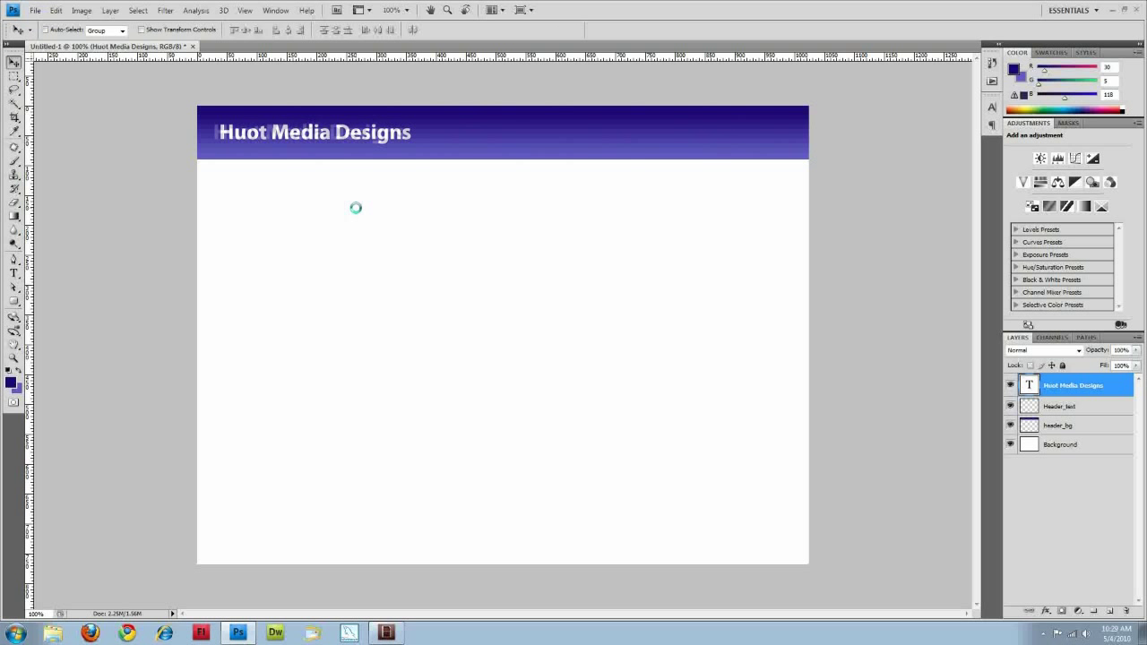
{"action": "key", "text": "Right"}
{"action": "key", "text": "Right"}
{"action": "key", "text": "Right"}
{"action": "key", "text": "Right"}
{"action": "key", "text": "Right"}
{"action": "key", "text": "Right"}
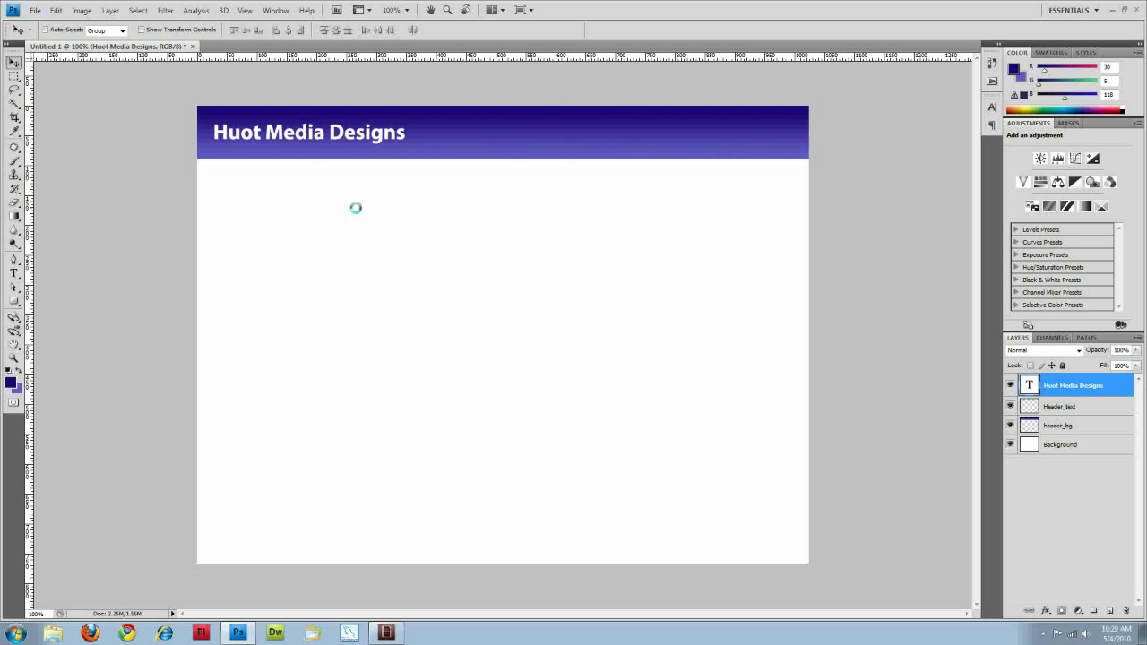
- Colour the selected letters 'dia Designs' grey 999999
{"action": "double_click", "coordinate": [1028, 383]}
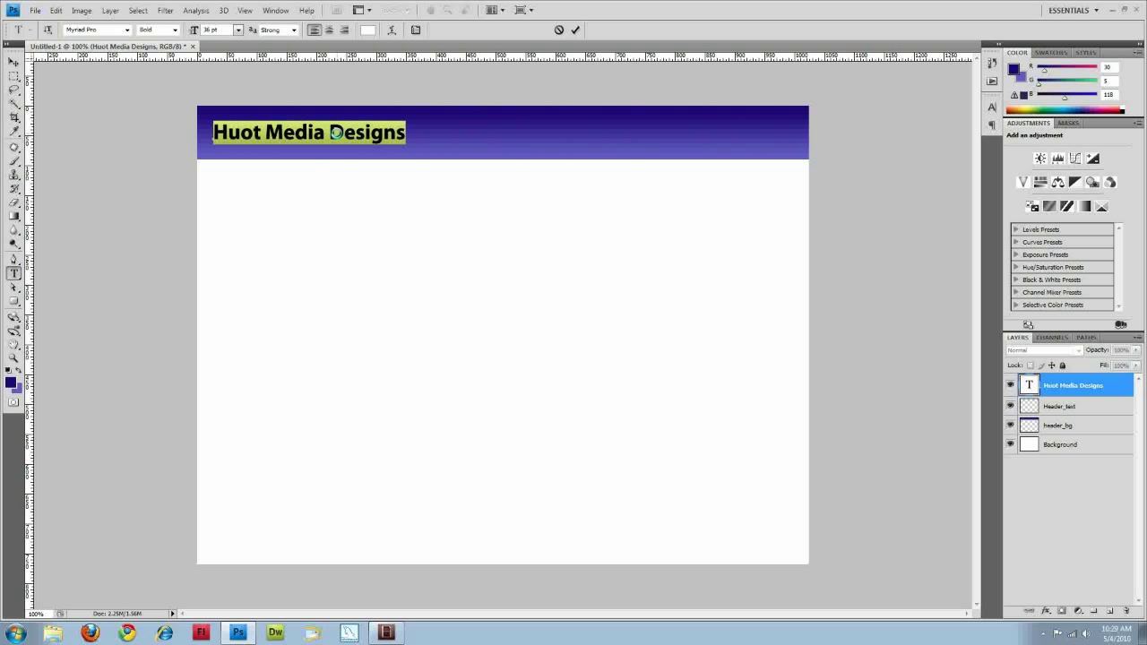
{"action": "left_click_drag", "start_coordinate": [329, 133], "coordinate": [414, 135]}
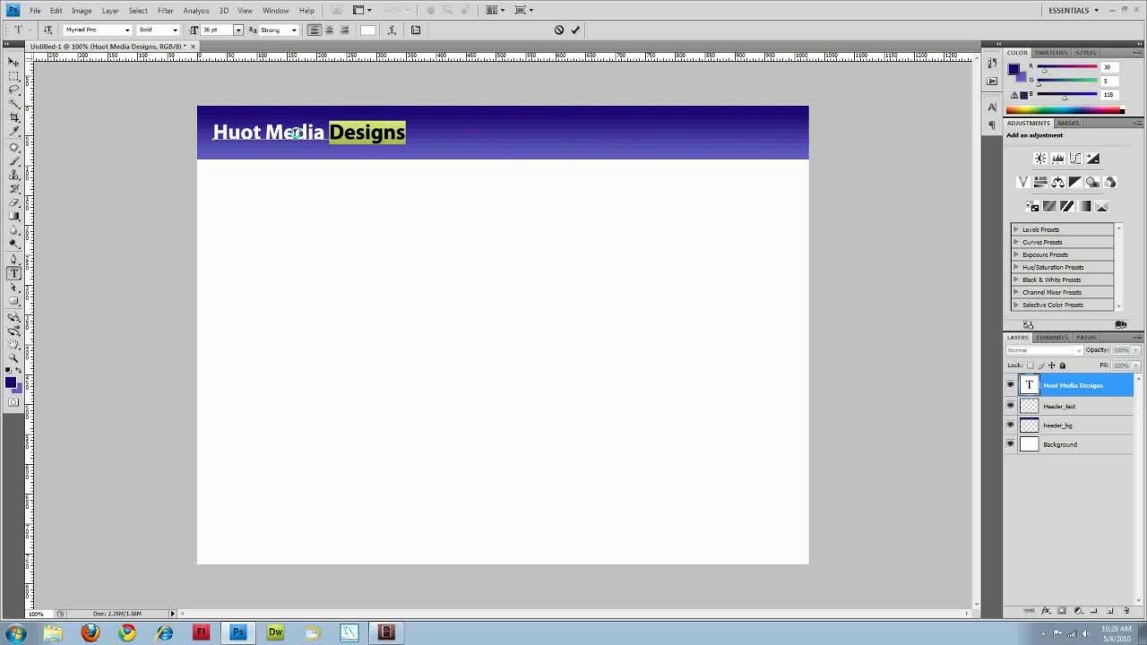
{"action": "left_click_drag", "start_coordinate": [292, 133], "coordinate": [417, 137]}
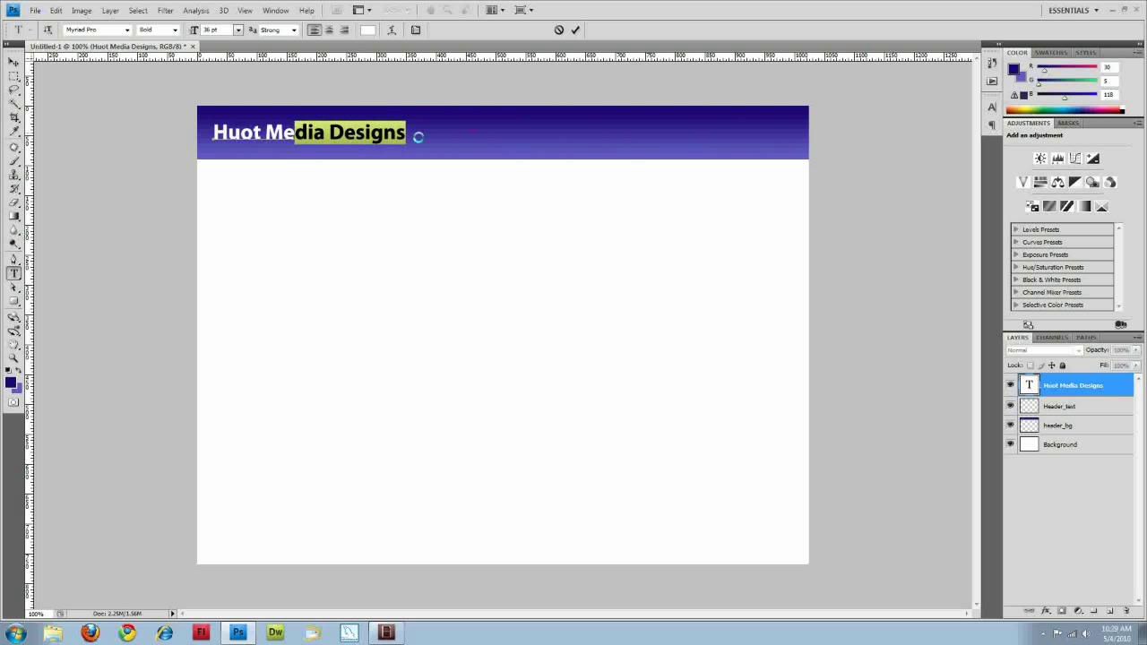
{"action": "left_click", "coordinate": [368, 30]}
{"action": "left_click_drag", "start_coordinate": [453, 448], "coordinate": [325, 463]}
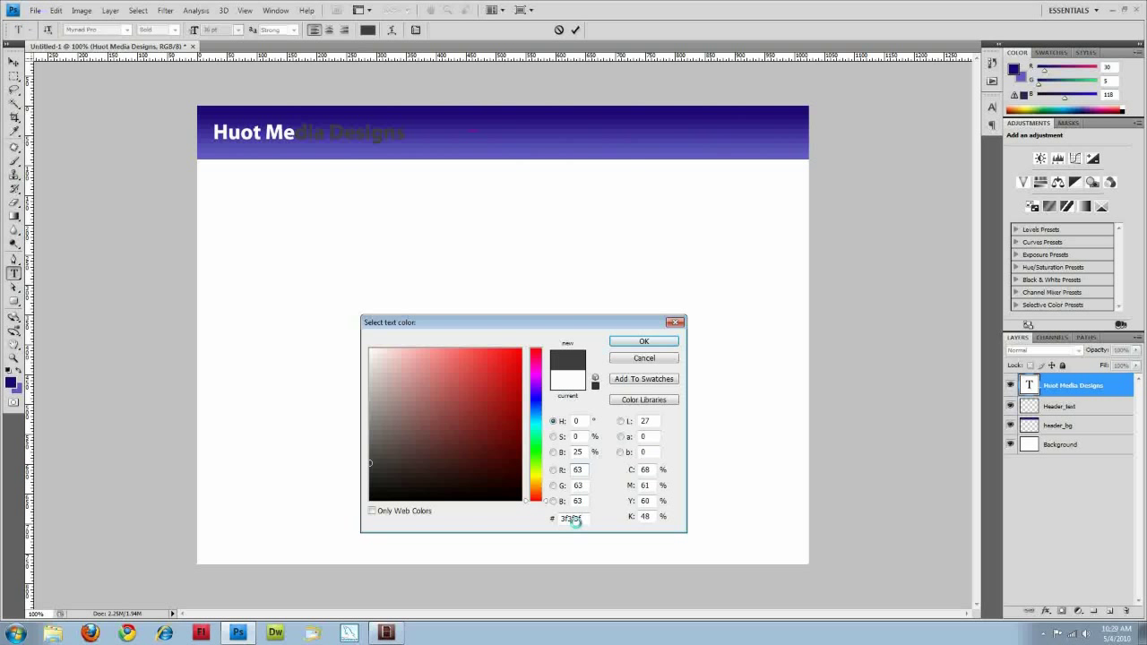
{"action": "left_click_drag", "start_coordinate": [584, 520], "coordinate": [506, 509]}
{"action": "type", "text": "999999"}
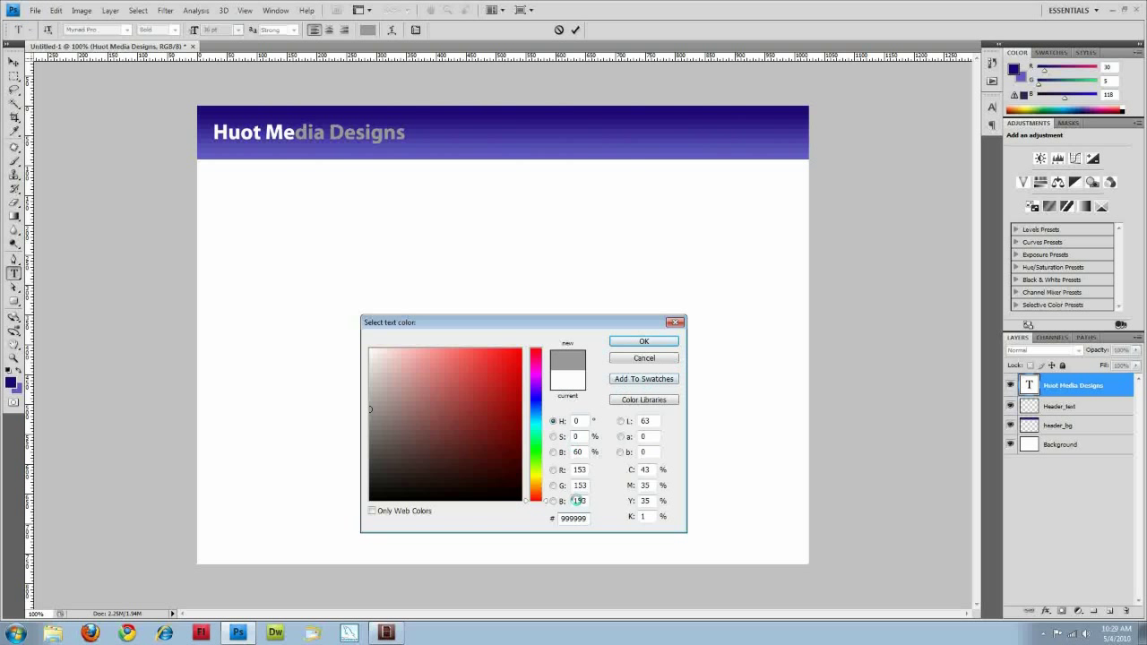
{"action": "left_click", "coordinate": [627, 359]}
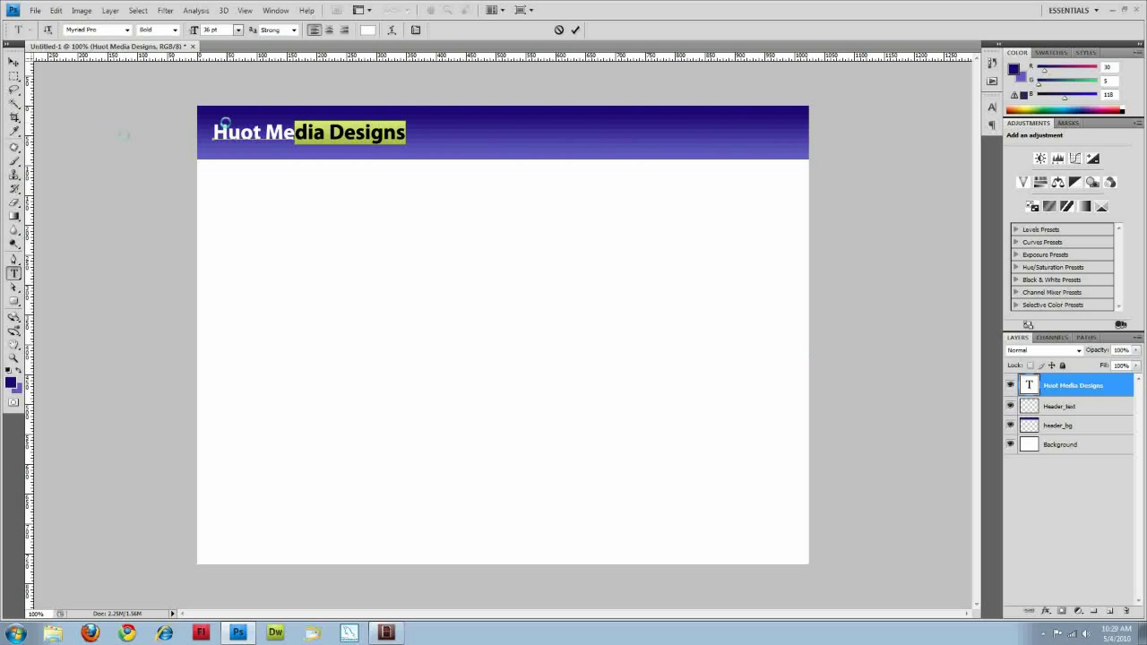
- Reselect all of 'Media Designs' and set its colour to grey 999999
{"action": "left_click_drag", "start_coordinate": [262, 134], "coordinate": [420, 139]}
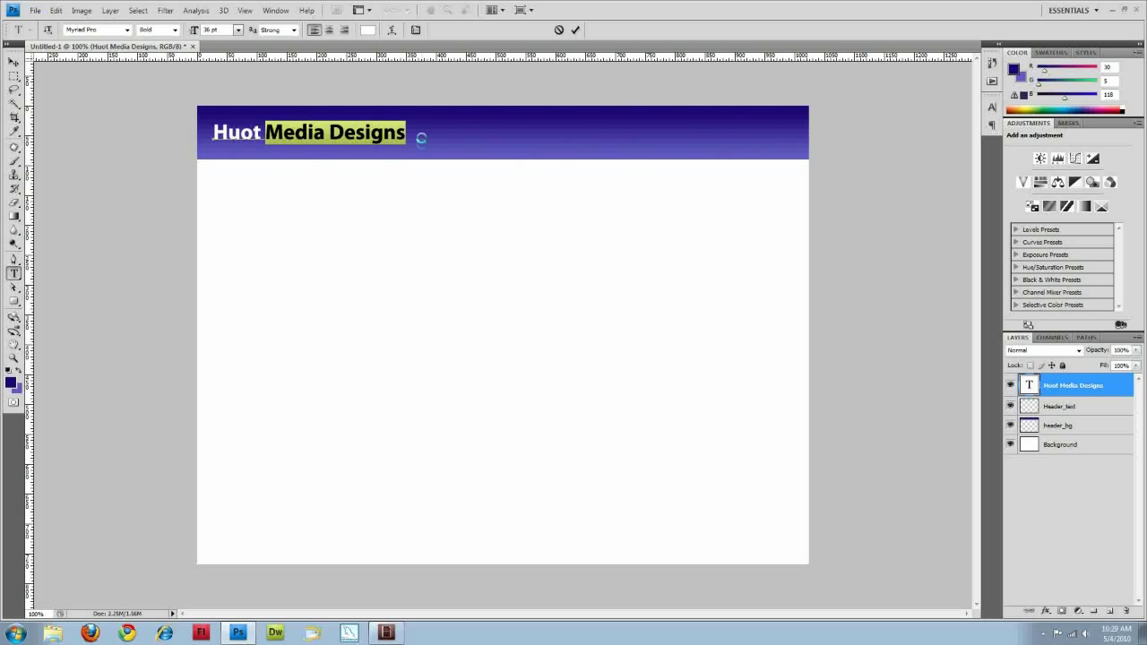
{"action": "left_click", "coordinate": [372, 28]}
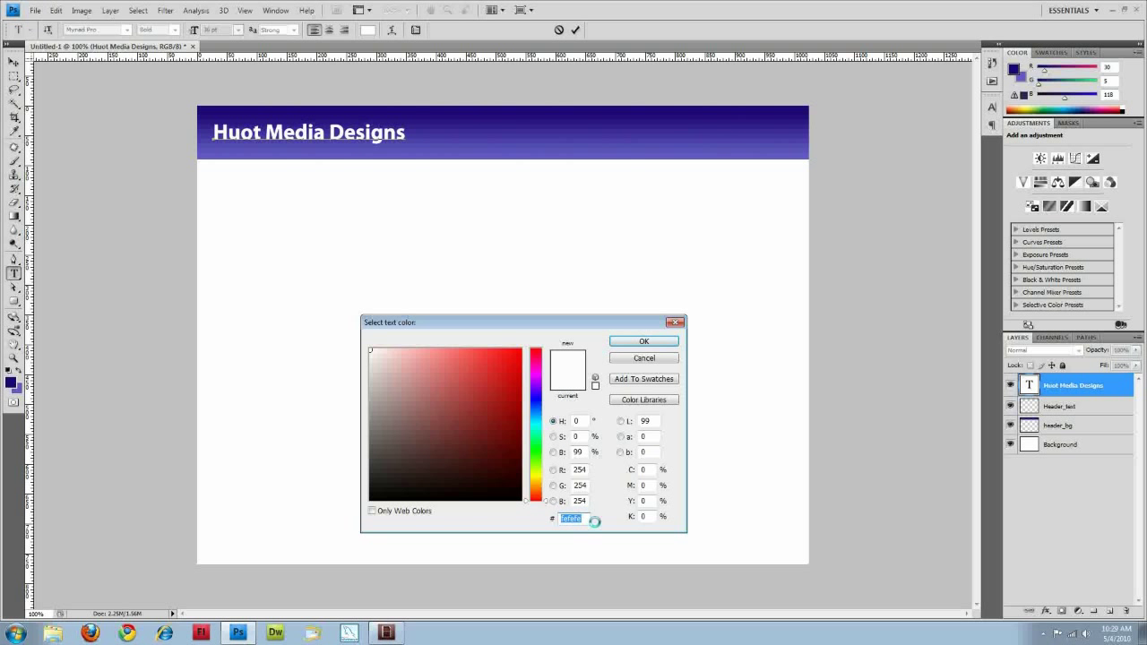
{"action": "type", "text": "cccccc"}
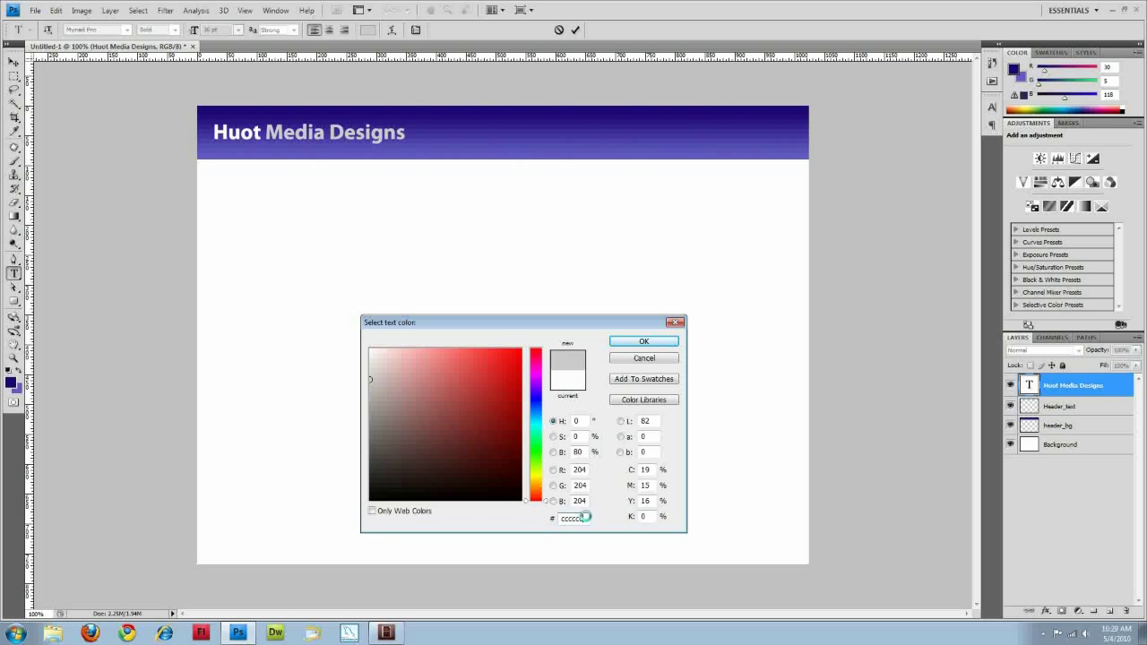
{"action": "left_click_drag", "start_coordinate": [584, 517], "coordinate": [495, 514]}
{"action": "type", "text": "999999"}
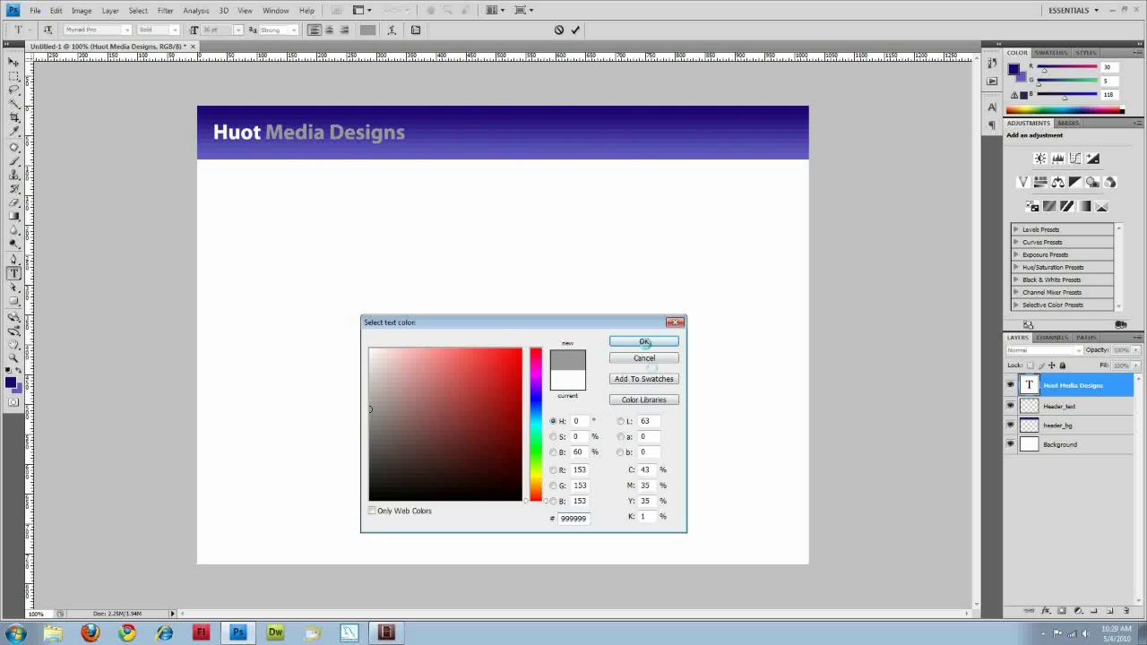
{"action": "left_click", "coordinate": [642, 341]}
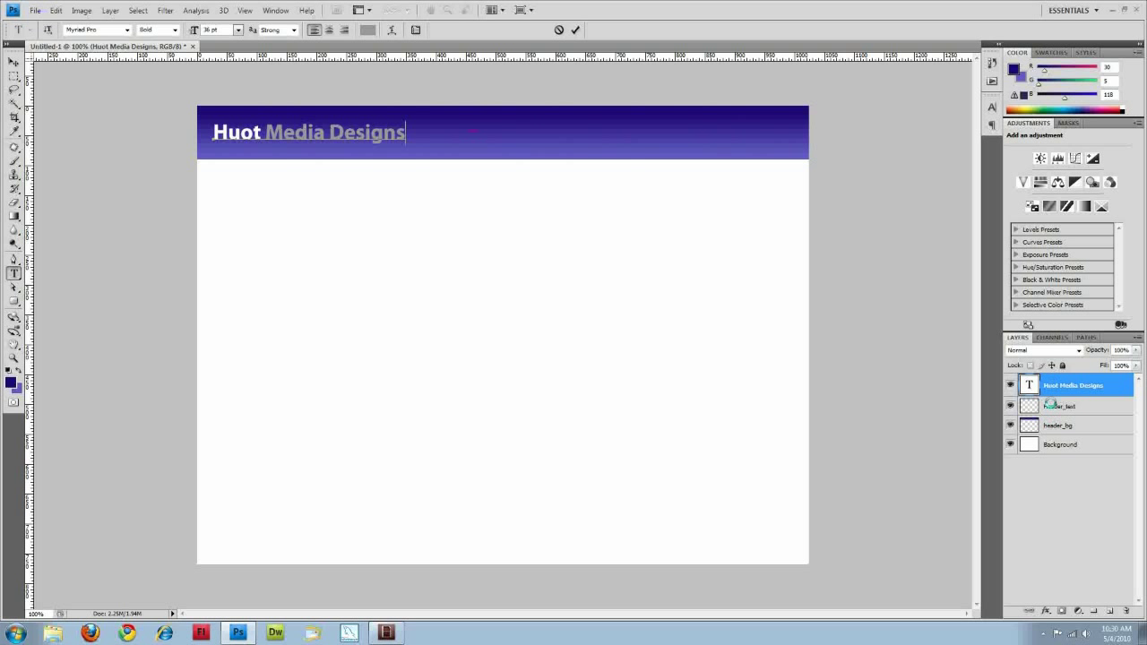
- Commit the title text and create a new layer group named Header
{"action": "left_click", "coordinate": [1057, 406]}
{"action": "key", "text": "v"}
{"action": "left_click", "coordinate": [1075, 386]}
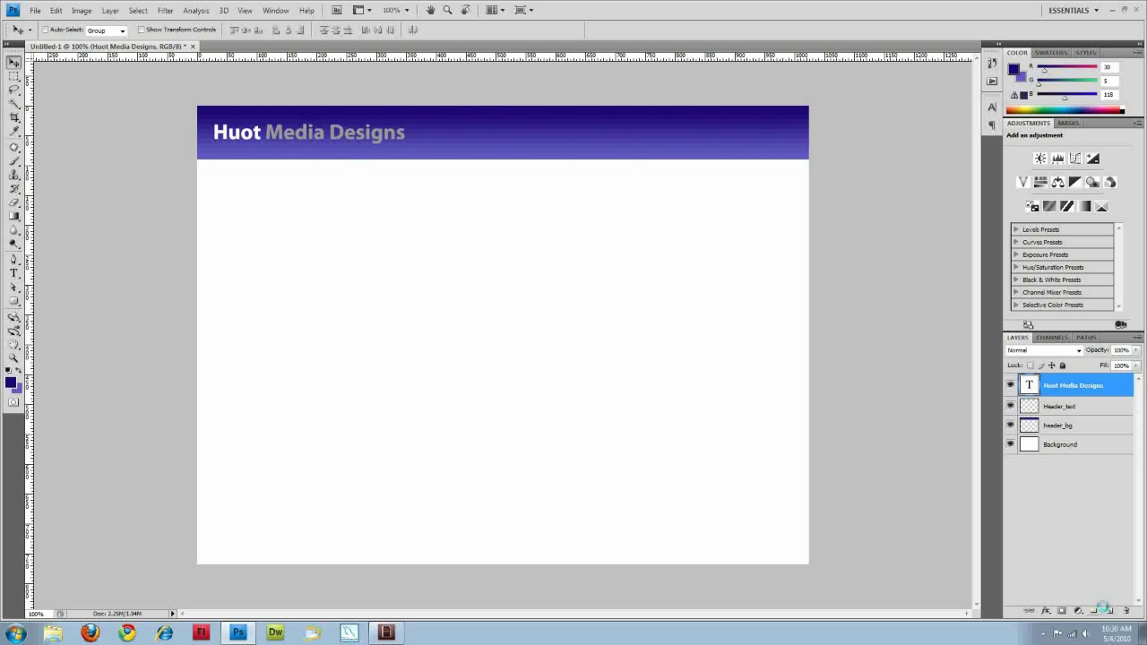
{"action": "left_click", "coordinate": [1094, 610]}
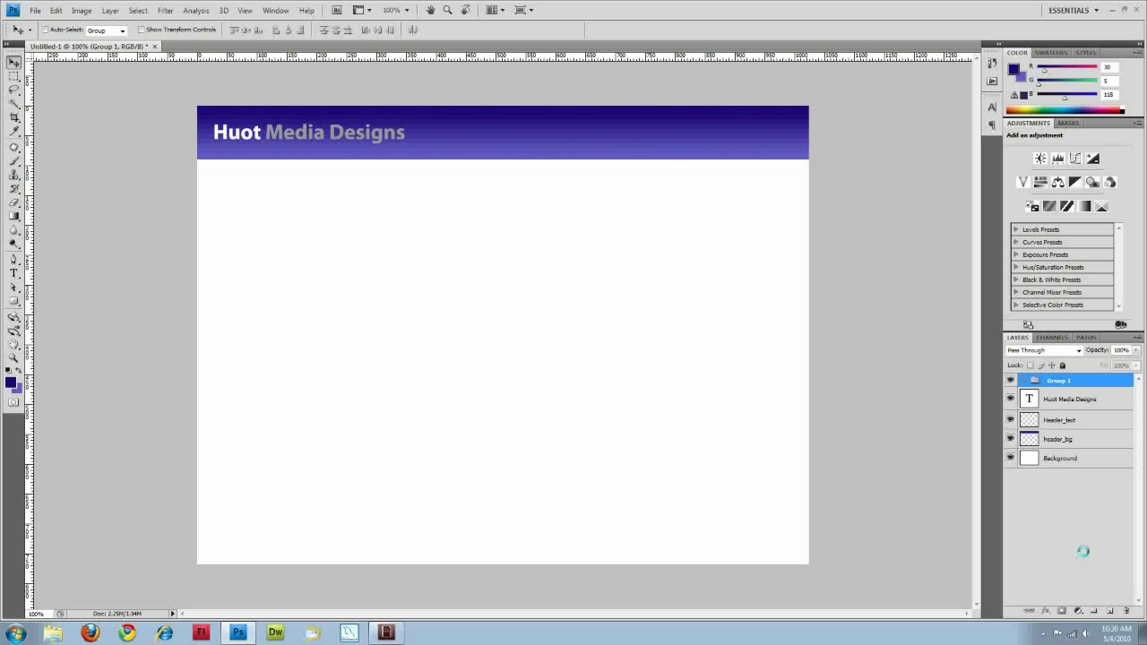
{"action": "double_click", "coordinate": [1061, 380]}
{"action": "type", "text": "Header"}
{"action": "key", "text": "Return"}
- Move the title, Header_text and header_bg layers into Header, collapse it, and add another group
{"action": "left_click", "coordinate": [1074, 405]}
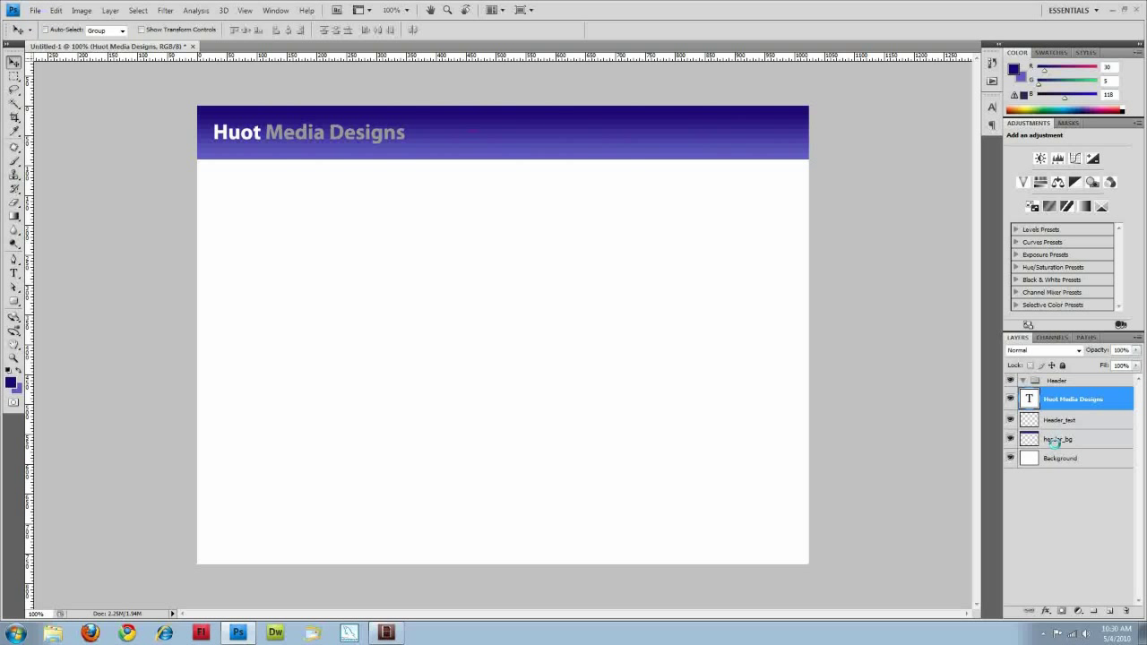
{"action": "left_click", "coordinate": [1055, 440], "text": "shift"}
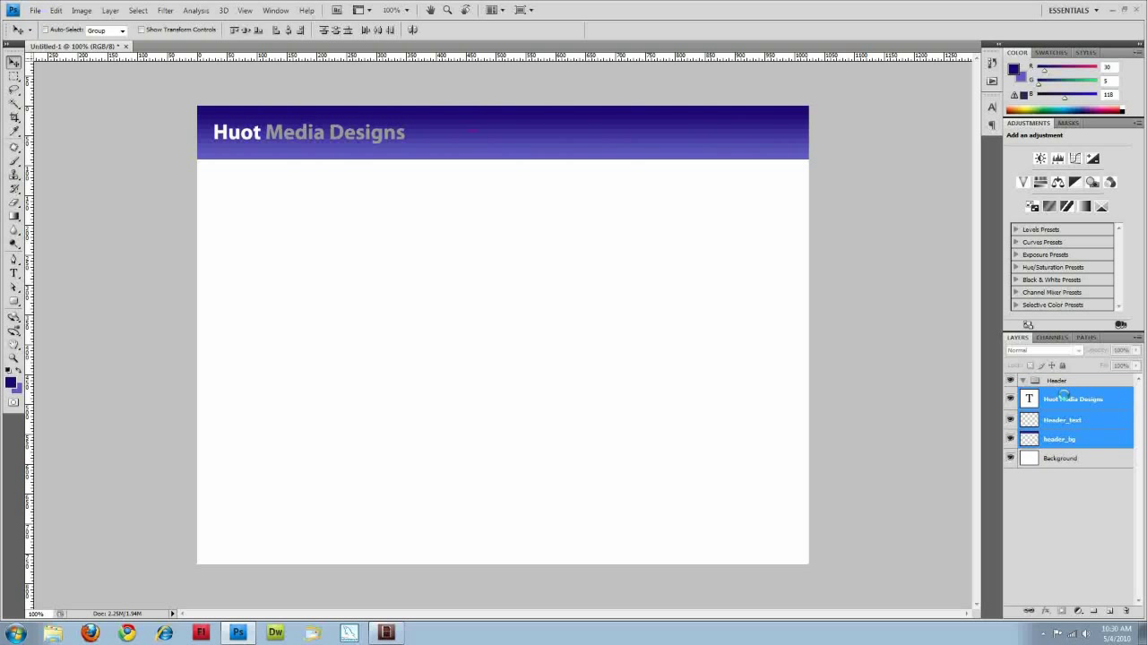
{"action": "left_click", "coordinate": [1064, 395]}
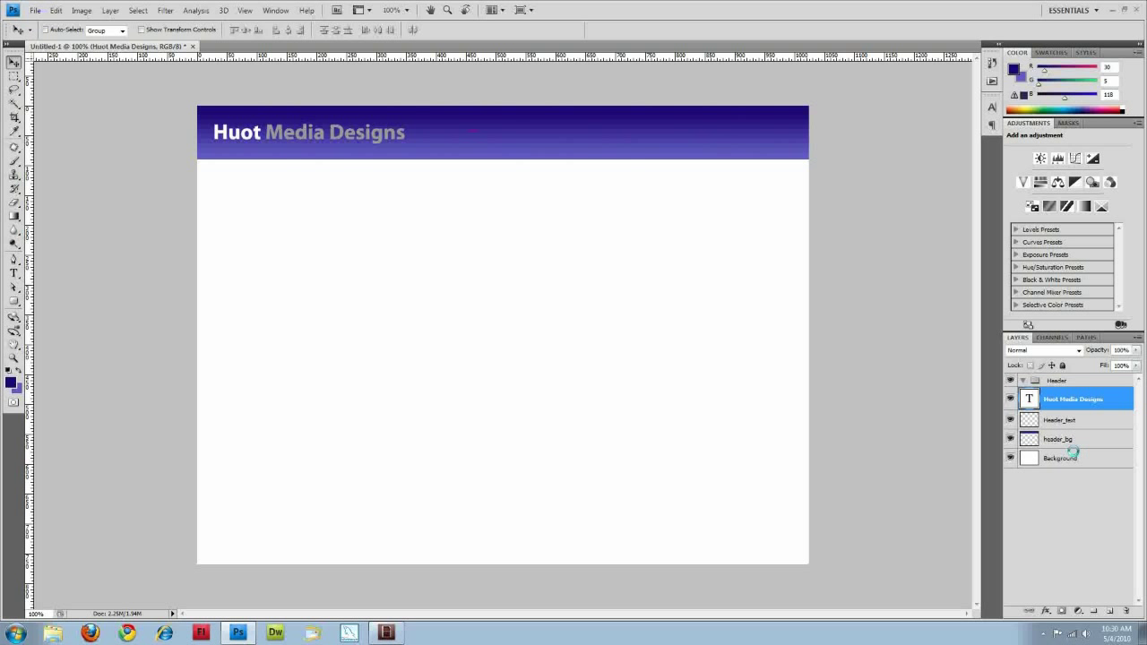
{"action": "left_click", "coordinate": [1058, 438], "text": "shift"}
{"action": "left_click_drag", "start_coordinate": [1061, 395], "coordinate": [1056, 381]}
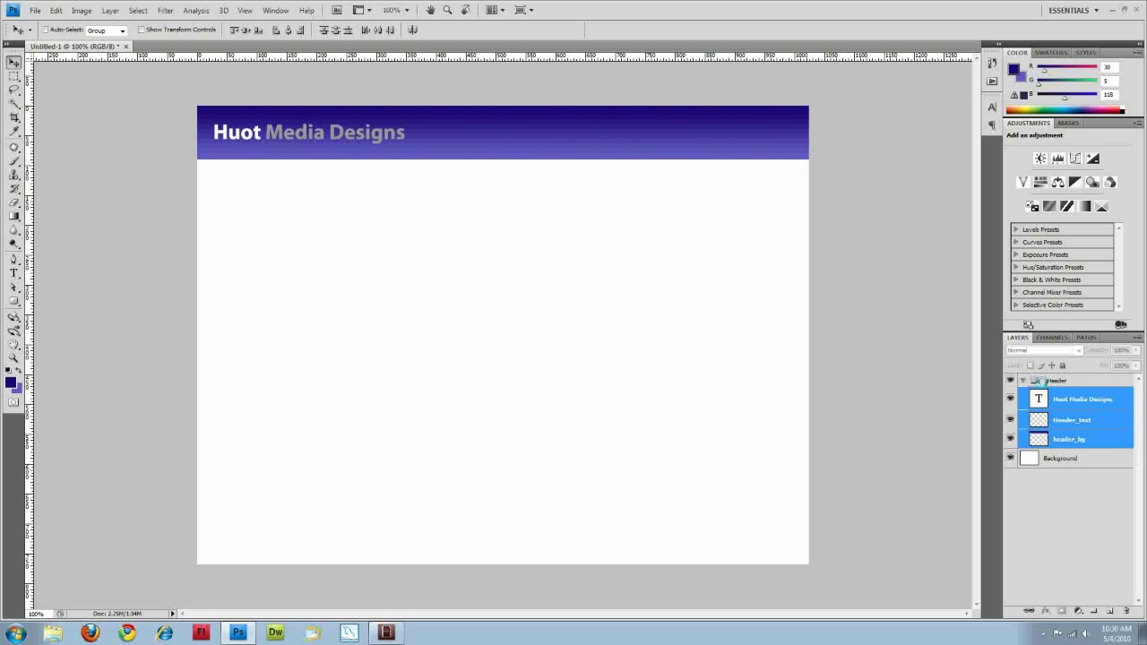
{"action": "left_click", "coordinate": [1023, 380]}
{"action": "left_click", "coordinate": [1022, 380]}
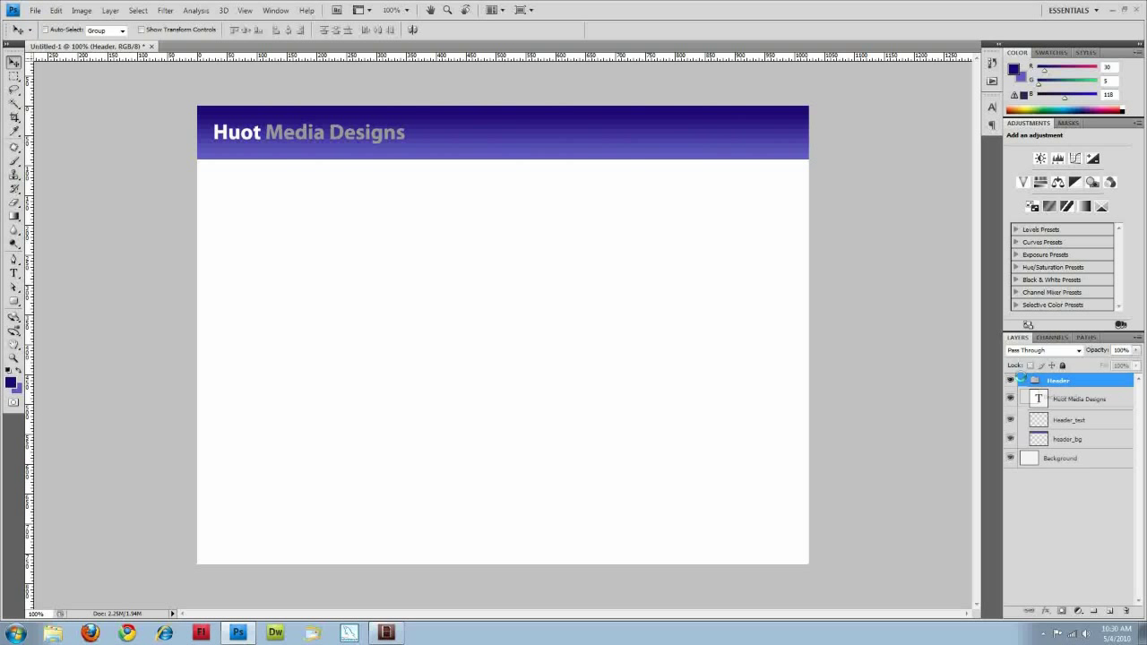
{"action": "left_click", "coordinate": [1022, 380]}
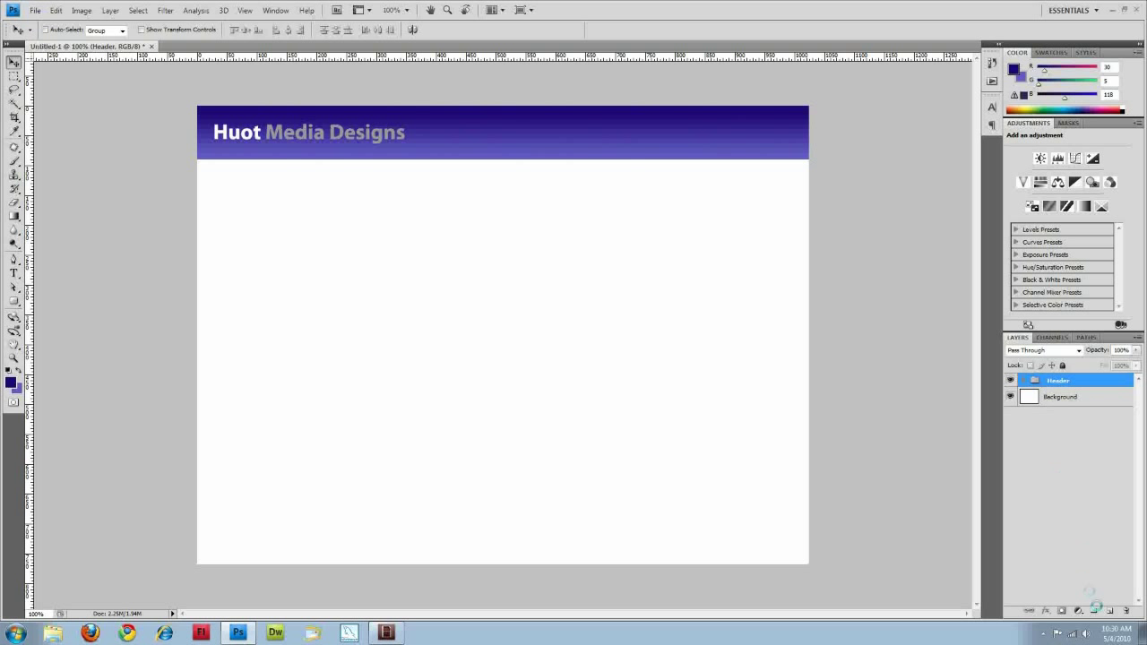
{"action": "left_click", "coordinate": [1095, 609]}
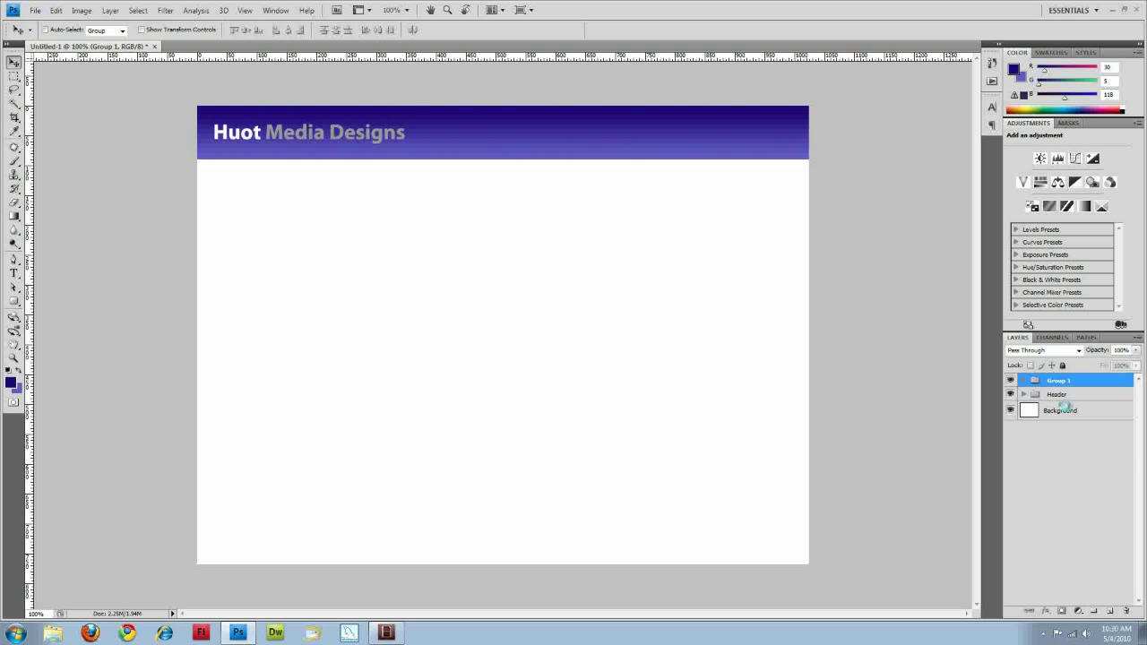
- Rename the new group Ads, add an empty Layer 1 inside it, and move it below Header
{"action": "double_click", "coordinate": [1058, 380]}
{"action": "key", "text": "Return"}
{"action": "left_click", "coordinate": [1109, 610]}
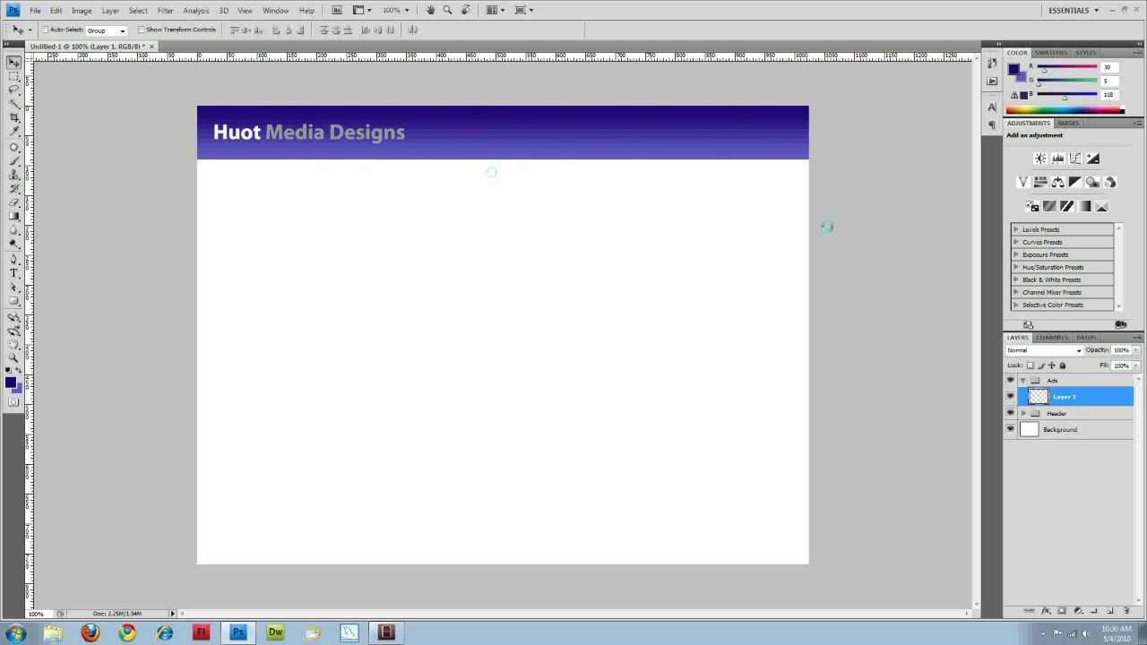
{"action": "left_click_drag", "start_coordinate": [1055, 381], "coordinate": [1101, 421]}
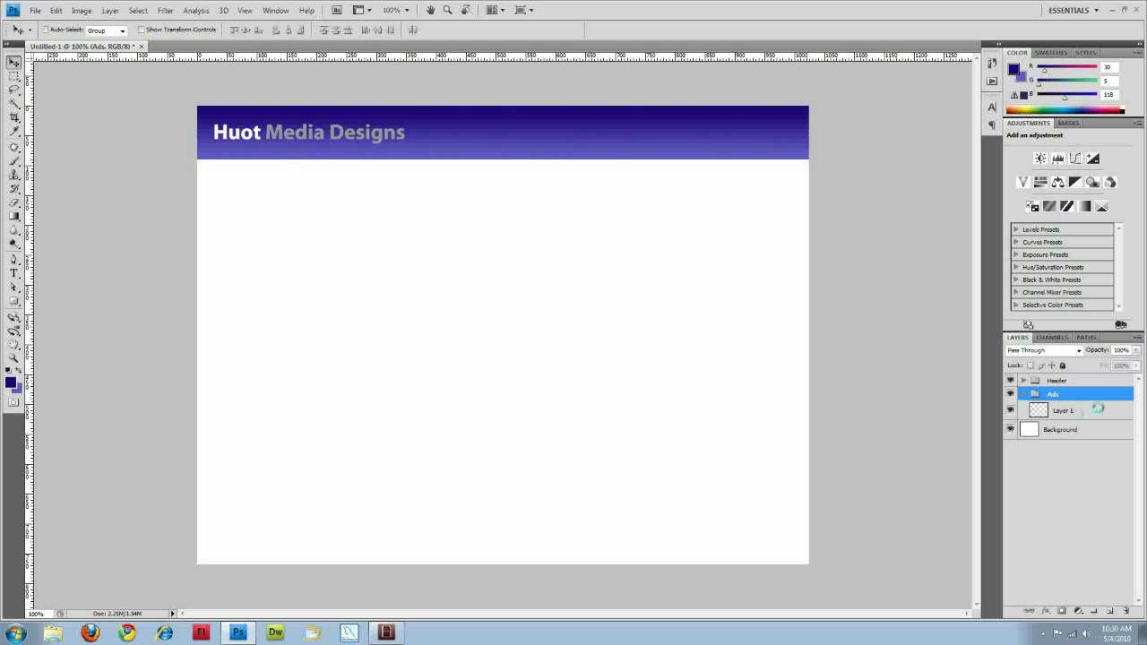
- On Layer 1, marquee-select a full-width band below the title
{"action": "left_click", "coordinate": [1048, 409]}
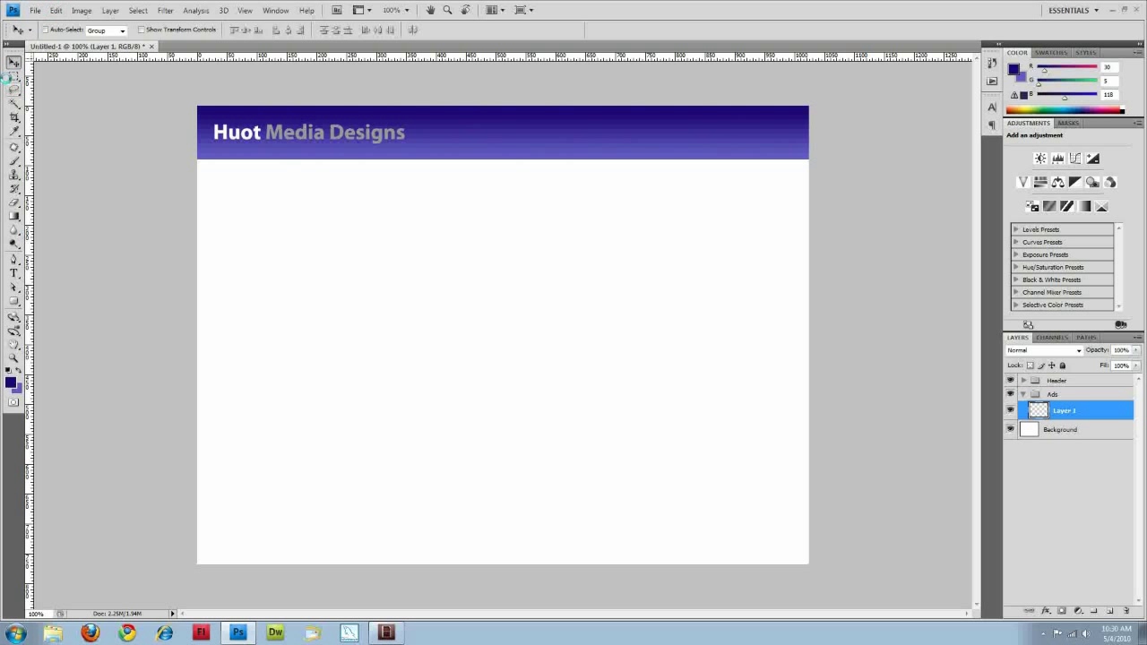
{"action": "left_click", "coordinate": [14, 76]}
{"action": "left_click_drag", "start_coordinate": [166, 146], "coordinate": [895, 298]}
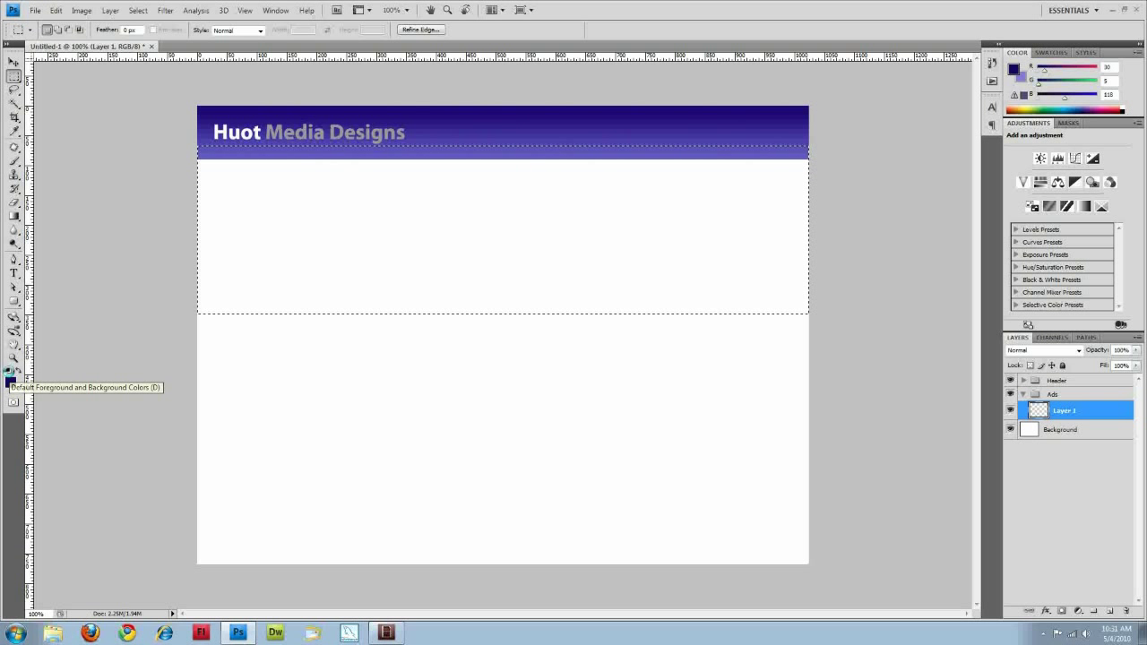
- Reset to a black foreground and set the background colour to dark grey #333333
{"action": "left_click", "coordinate": [9, 370]}
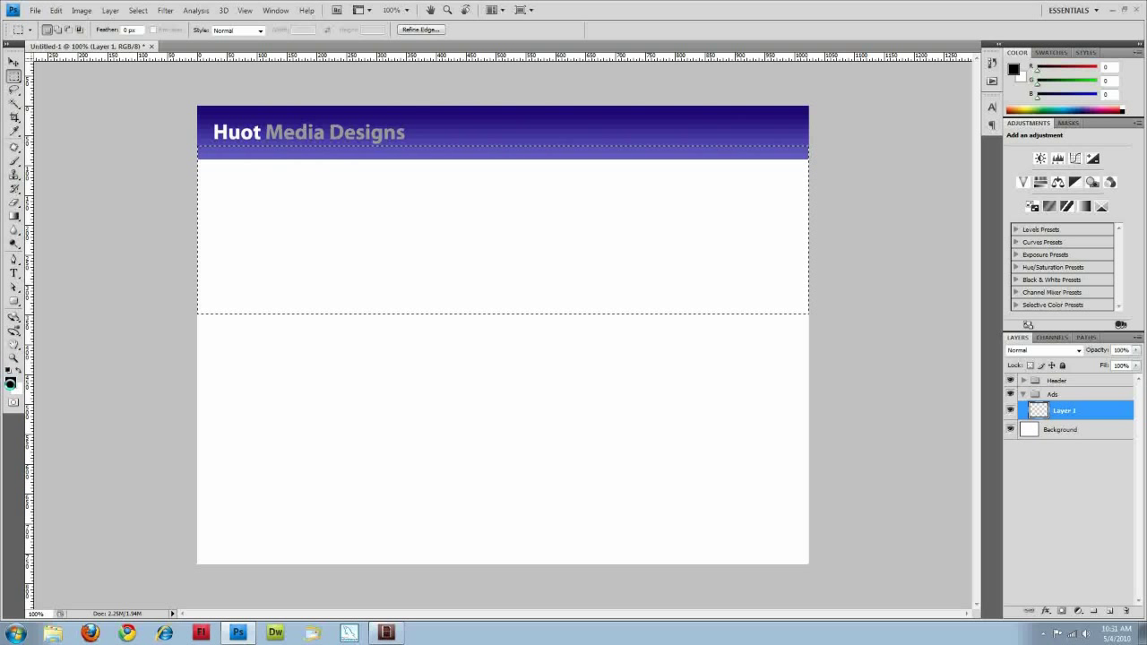
{"action": "left_click", "coordinate": [15, 387]}
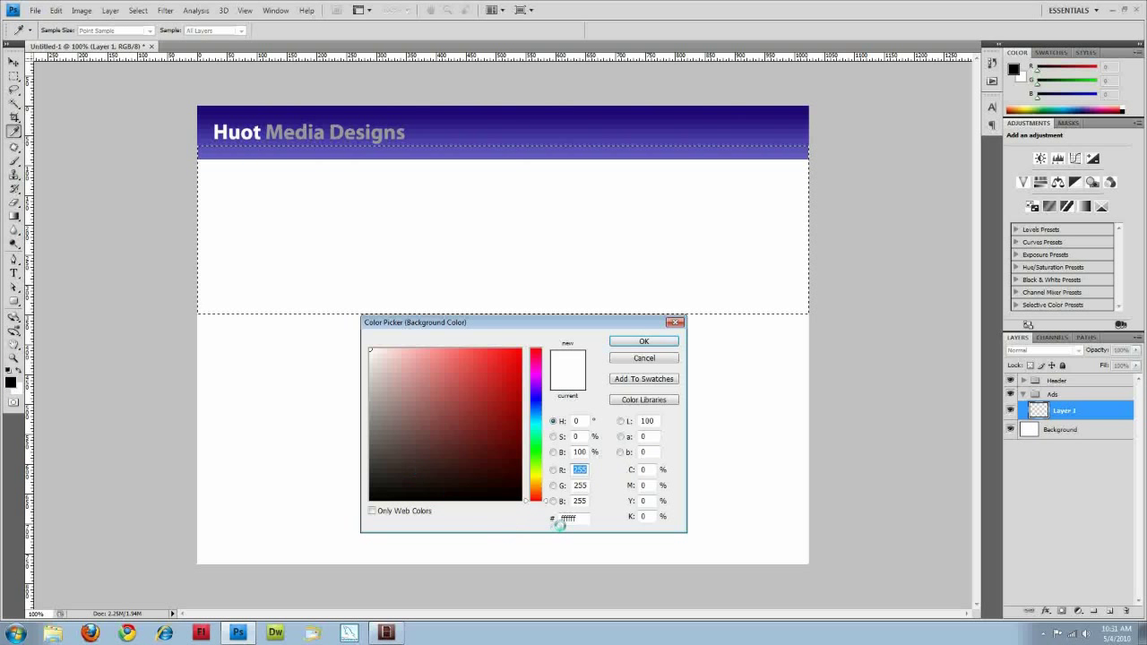
{"action": "double_click", "coordinate": [569, 518]}
{"action": "type", "text": "c"}
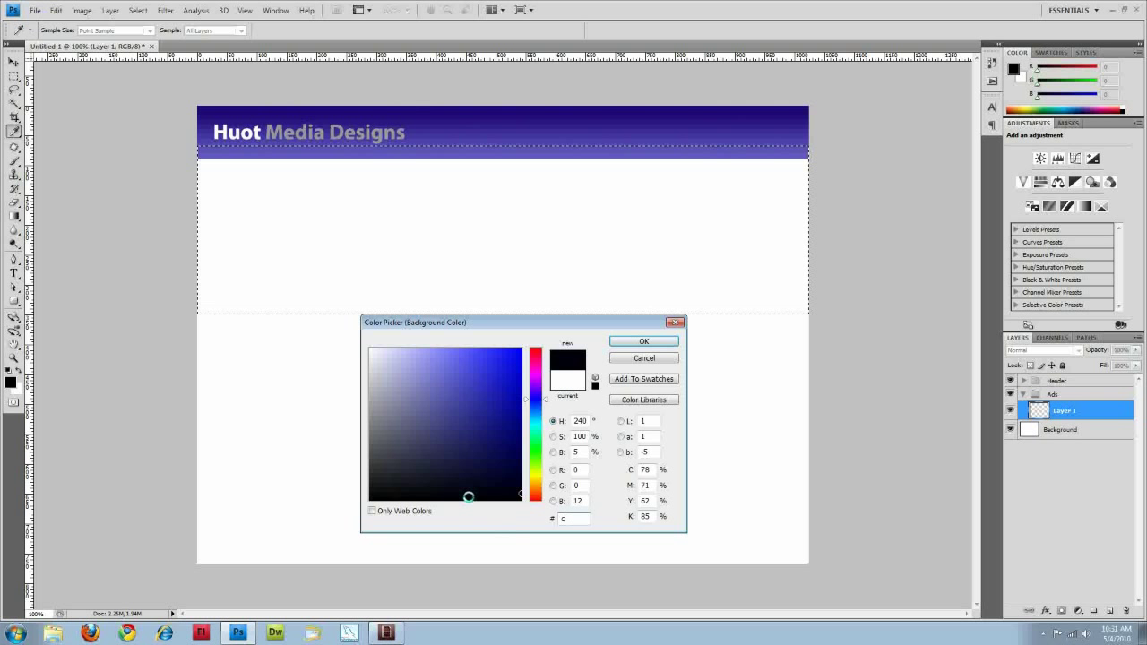
{"action": "key", "text": "BackSpace"}
{"action": "type", "text": "333333"}
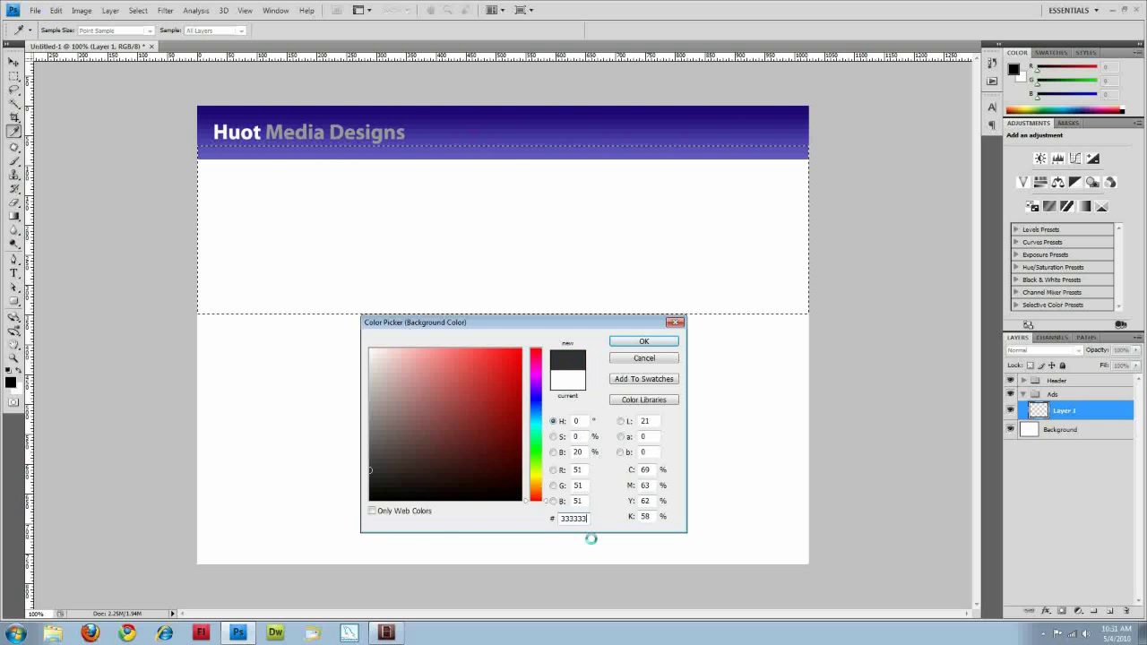
{"action": "left_click", "coordinate": [621, 339]}
{"action": "key", "text": "g"}
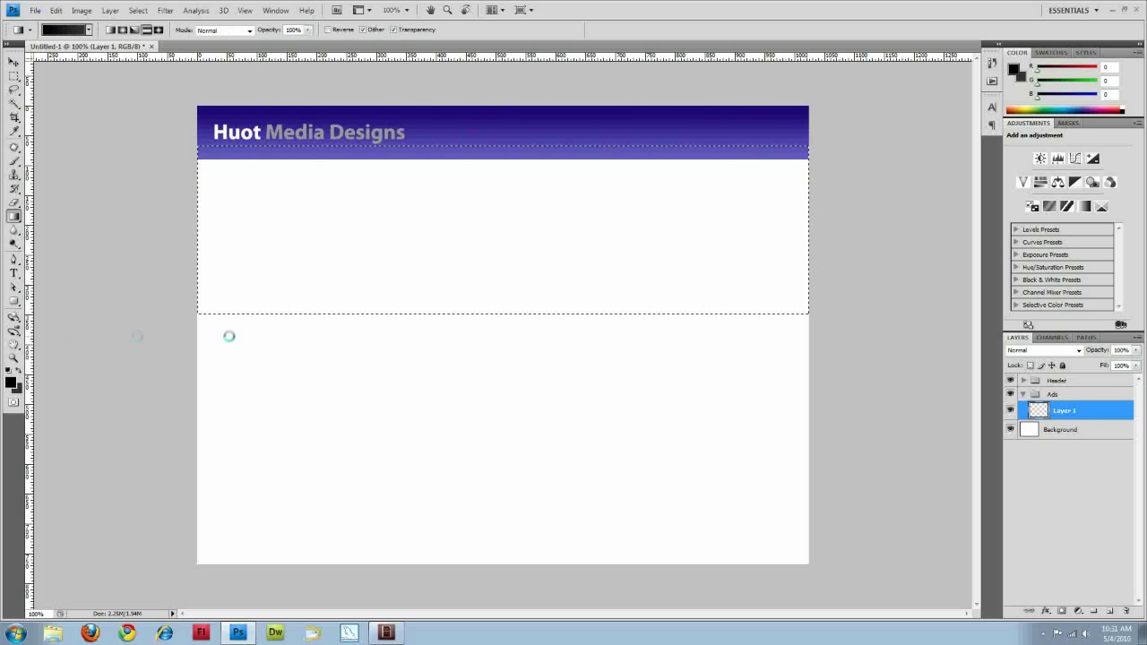